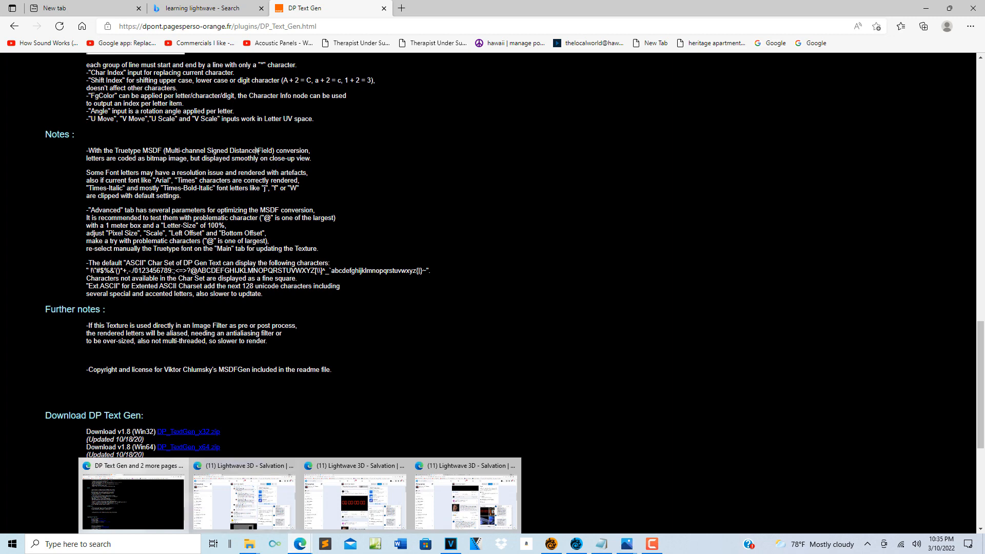
# Step: Open the DP Text Gen plugin page through the DPont link on the Learning Lightwave 2020 site and look through it to the downloads
pyautogui.click(206, 7)
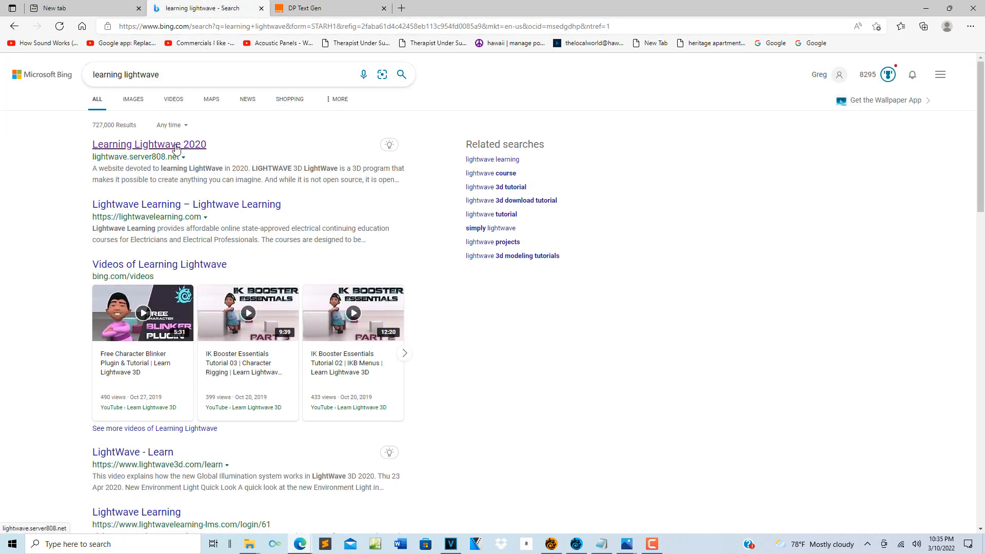
pyautogui.click(178, 146)
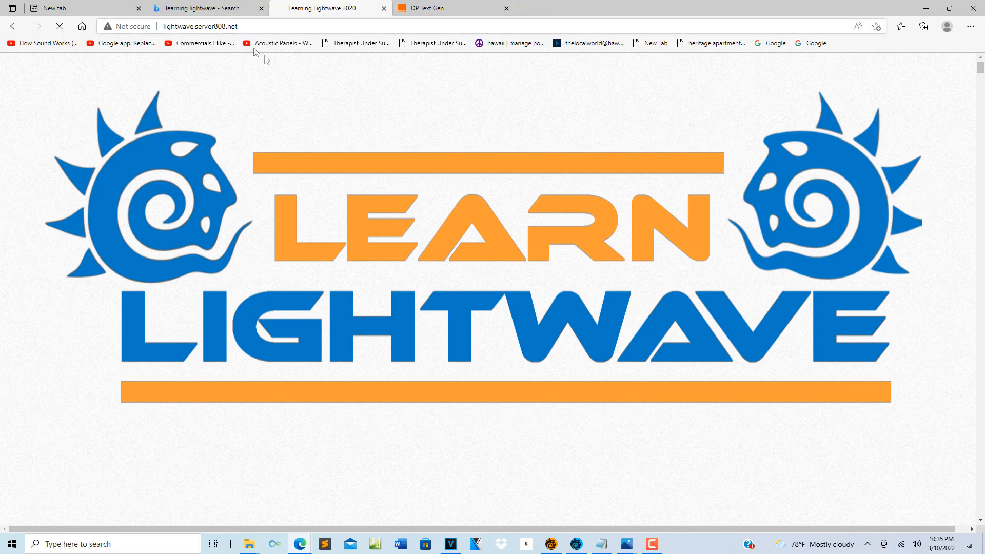
pyautogui.scroll(-4, 303, 97)
pyautogui.scroll(-15, 303, 100)
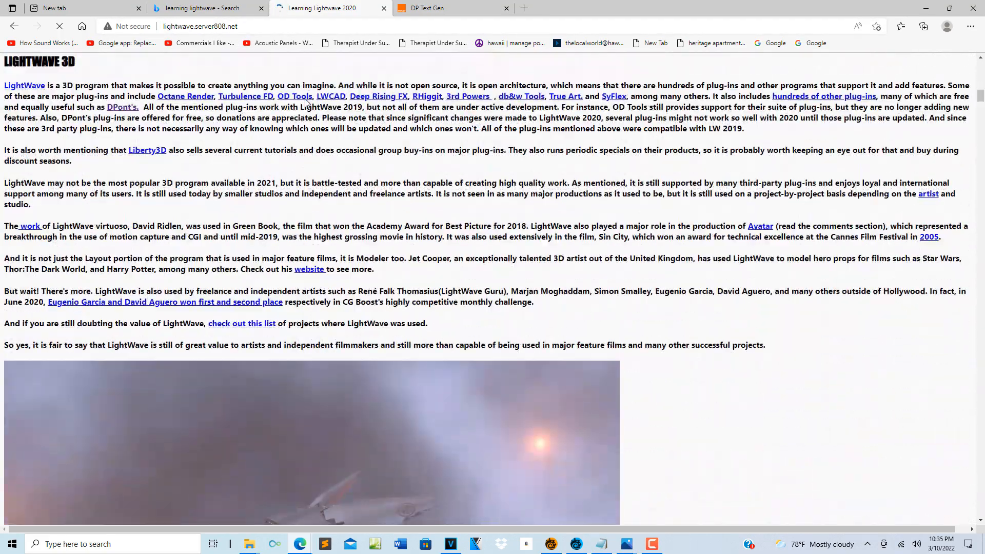
pyautogui.scroll(3, 305, 99)
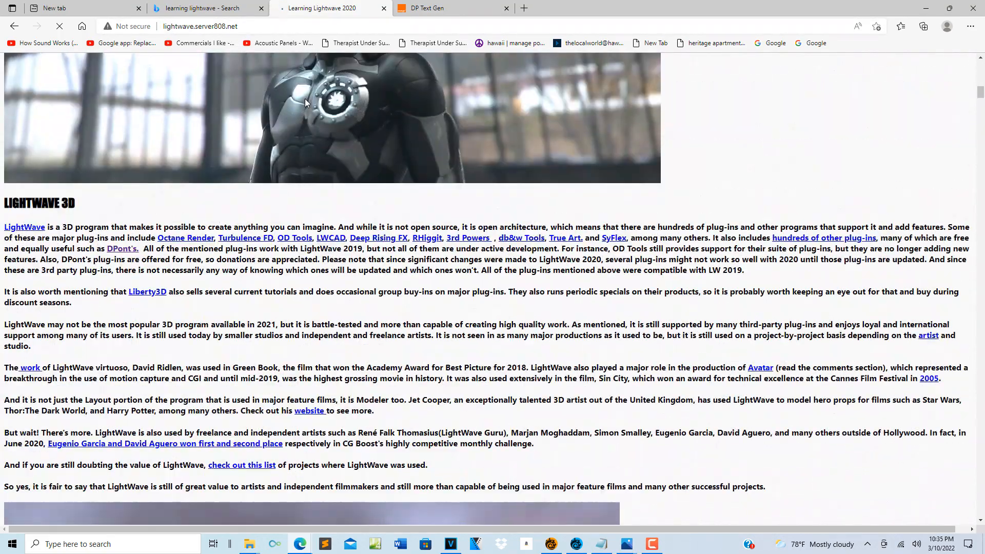
pyautogui.click(123, 250)
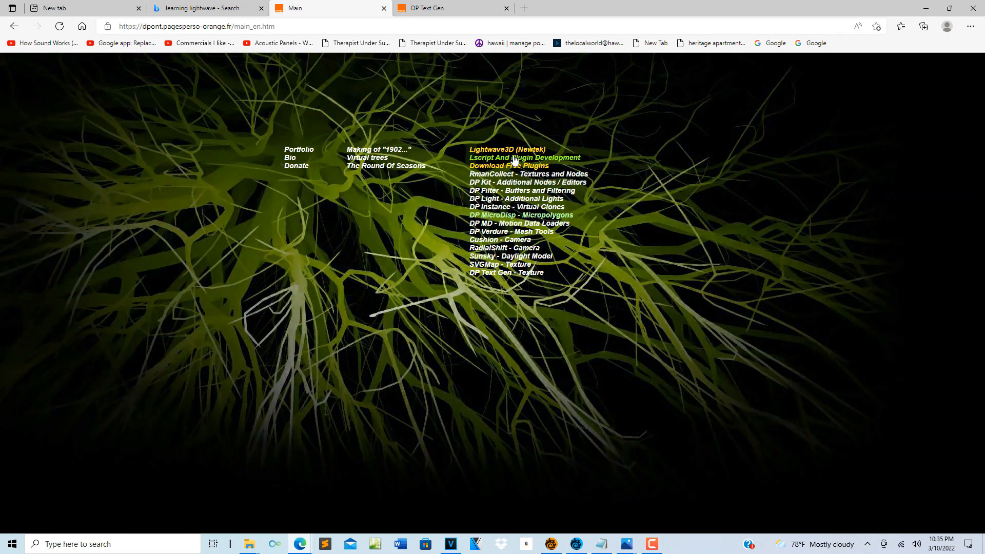
pyautogui.click(497, 273)
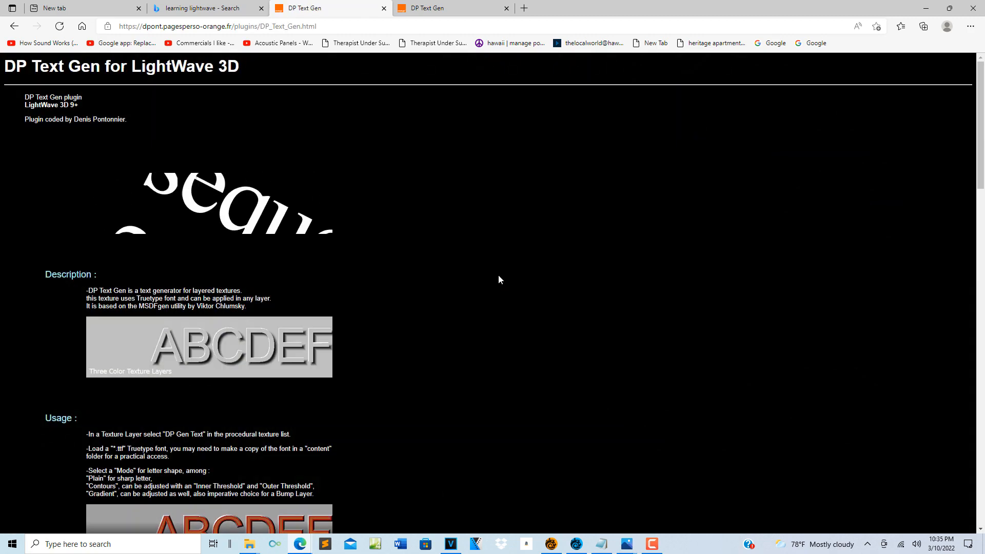
pyautogui.scroll(-6, 494, 280)
pyautogui.scroll(-1, 493, 279)
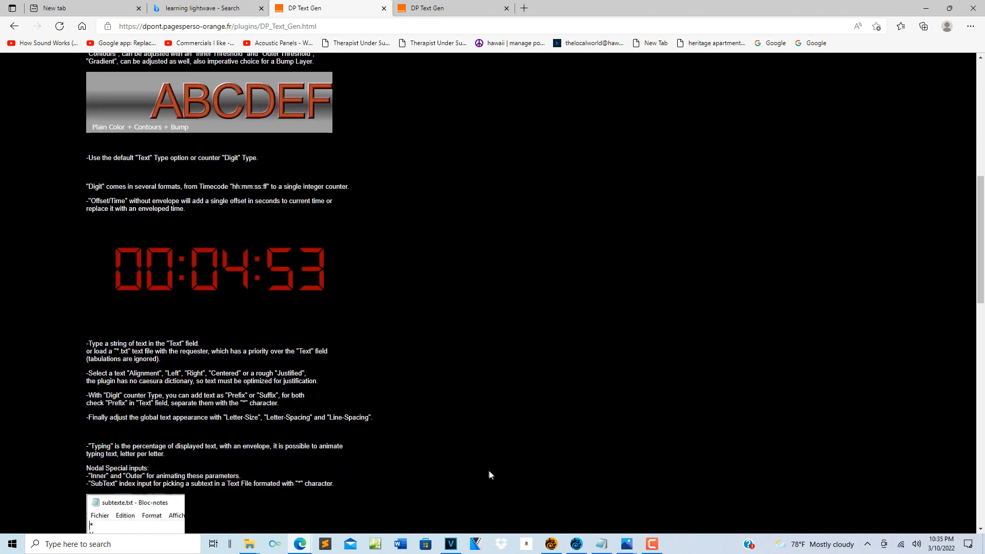
pyautogui.scroll(-8, 483, 436)
pyautogui.scroll(-8, 483, 442)
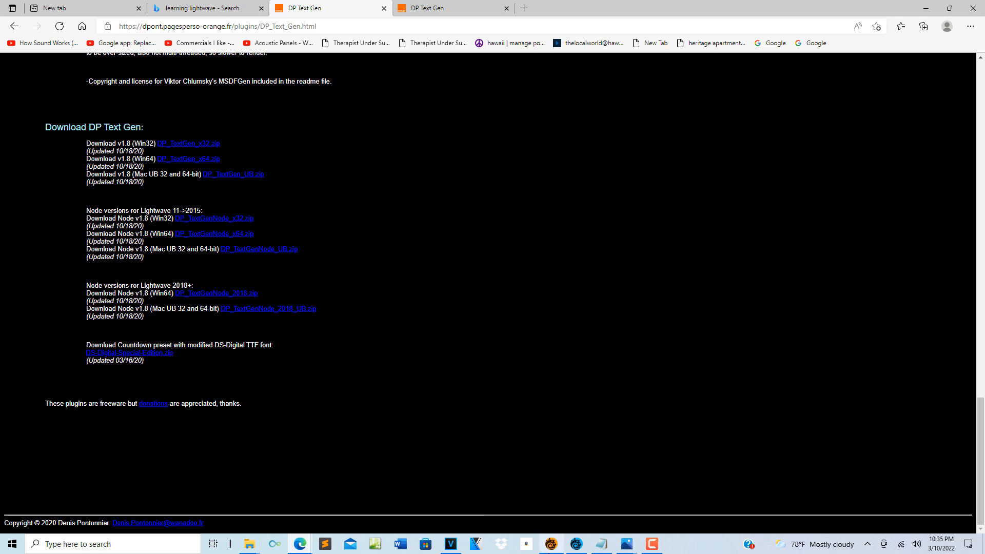
# Step: Switch to LightWave Layout, put away the render and Node Editor windows, and clear the current scene
pyautogui.moveTo(551, 544)
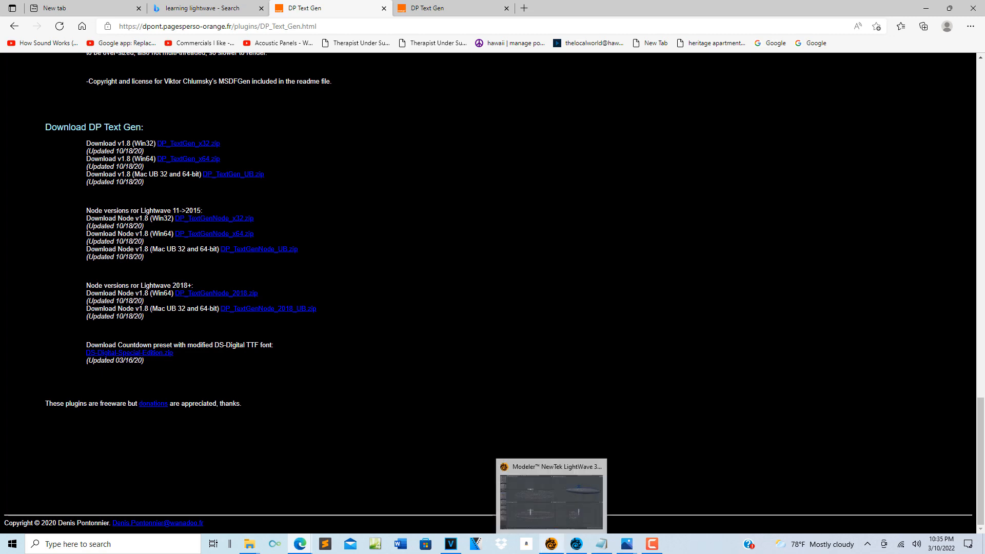
pyautogui.click(576, 544)
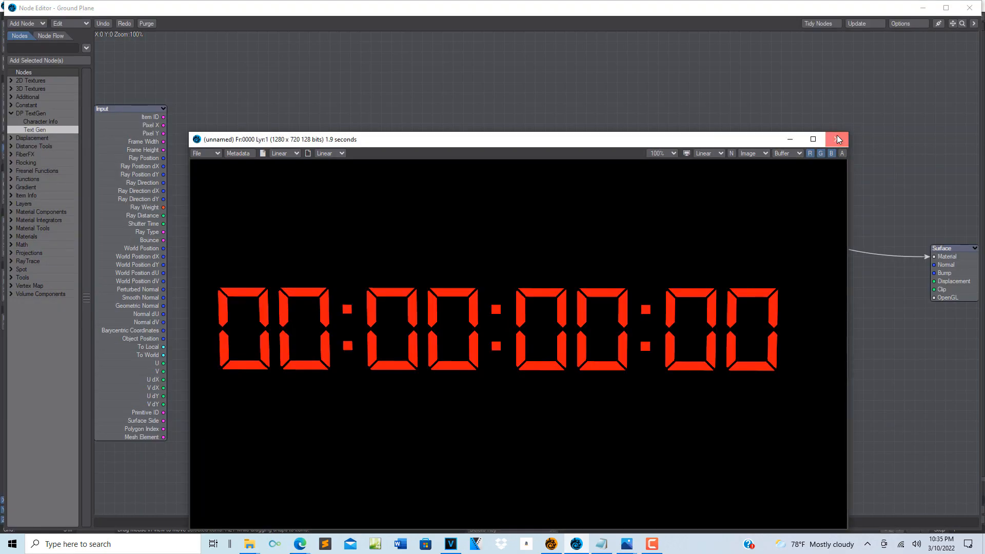
pyautogui.click(836, 138)
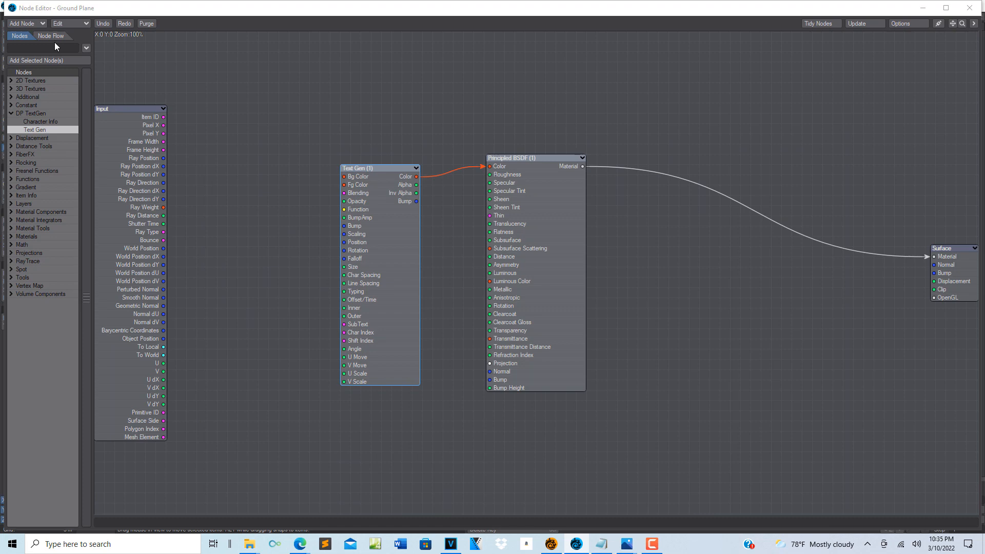
pyautogui.click(922, 8)
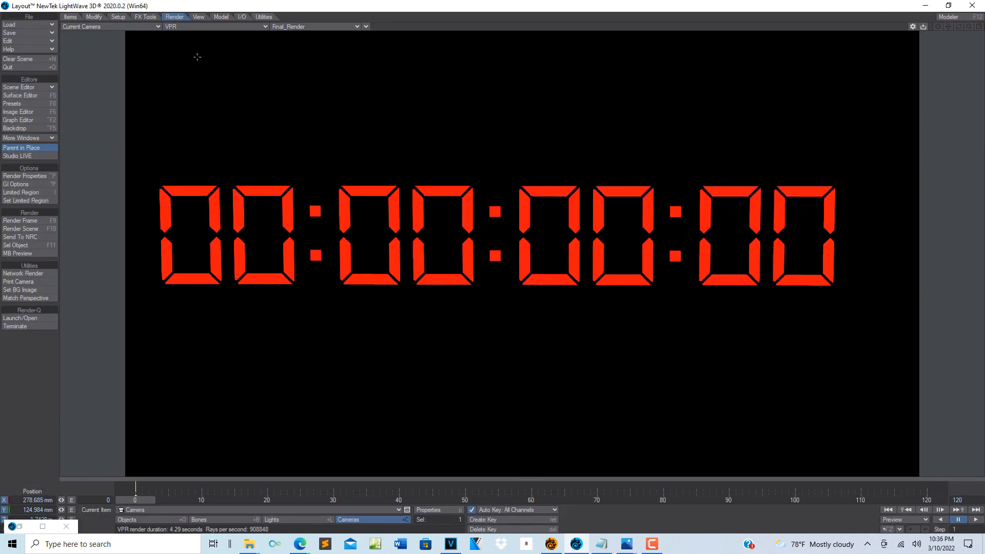
pyautogui.click(27, 59)
pyautogui.click(466, 319)
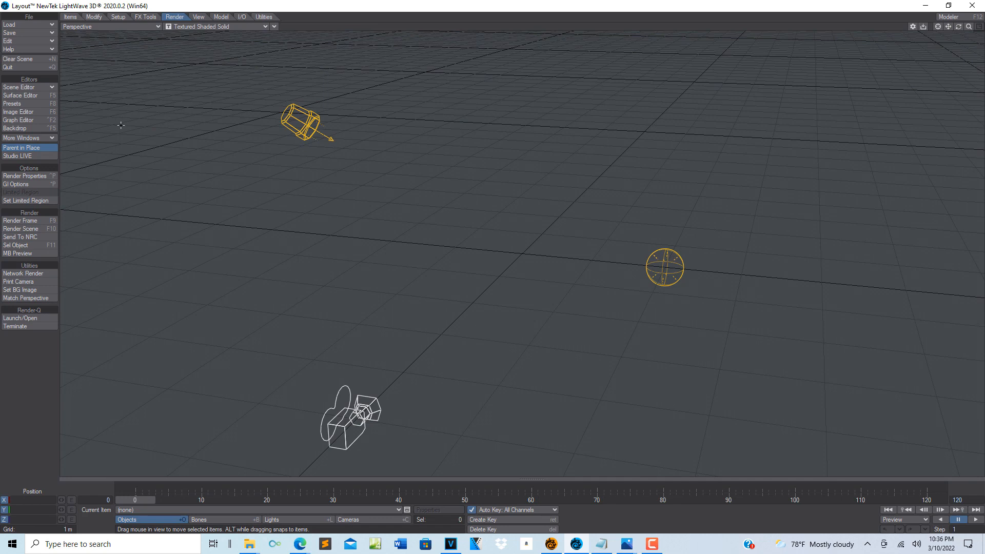
# Step: Create a 10 m by 10 m ground plane centred at the origin with one segment in each direction
pyautogui.click(221, 17)
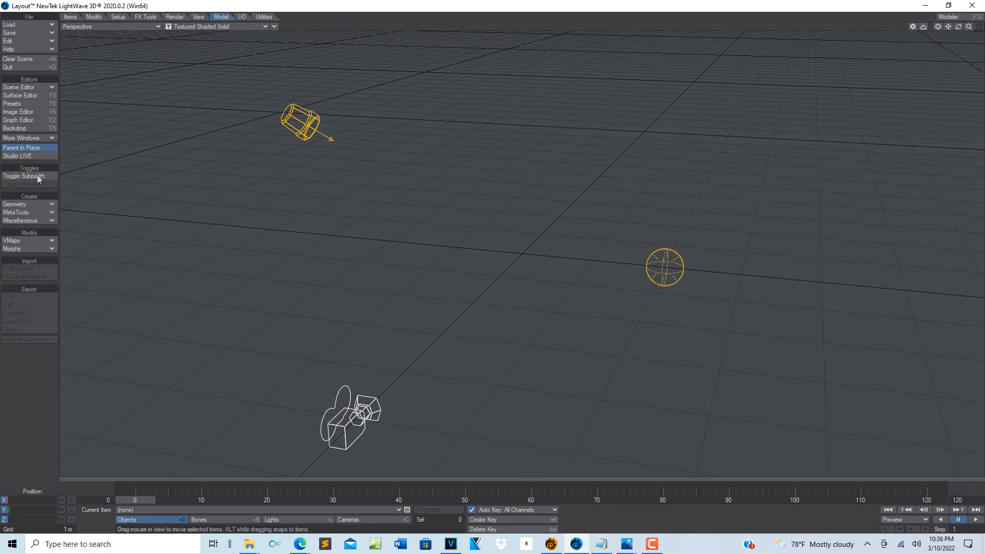
pyautogui.click(37, 204)
pyautogui.click(41, 203)
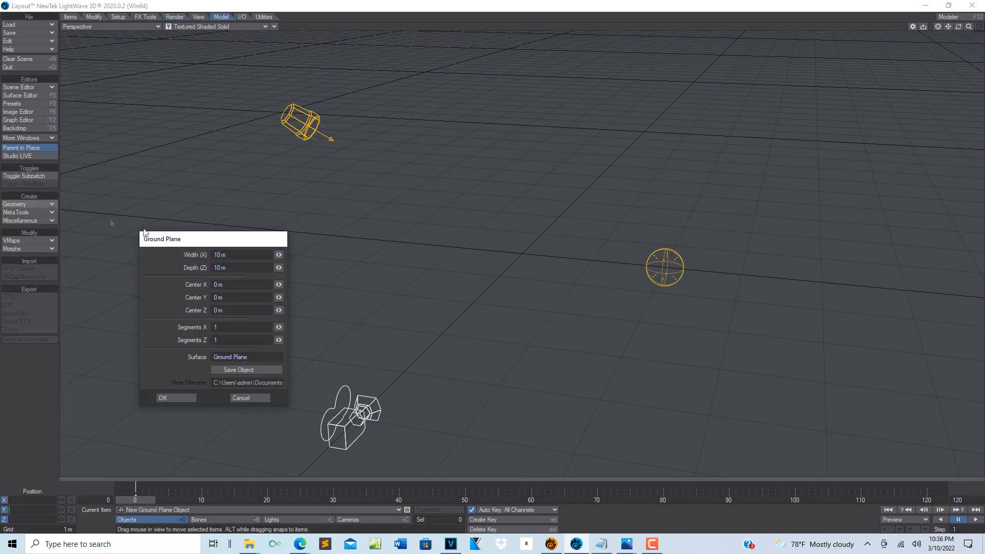
pyautogui.click(186, 398)
# Step: Set the ground plane's pitch rotation to -90° so that it stands upright
pyautogui.press('y')
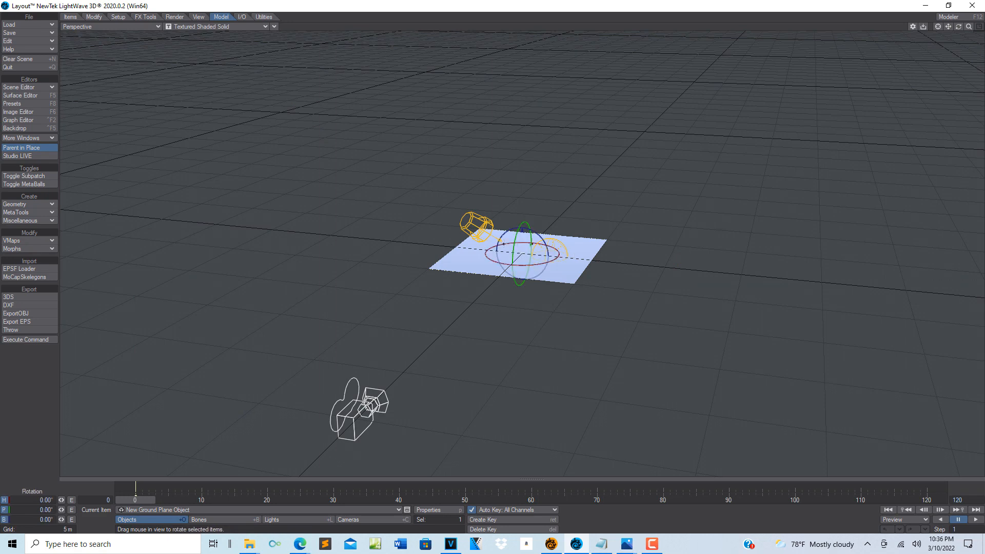
pyautogui.moveTo(61, 509); pyautogui.dragTo(20, 519)
pyautogui.press('Return')
pyautogui.write('-90')
pyautogui.press('Tab')
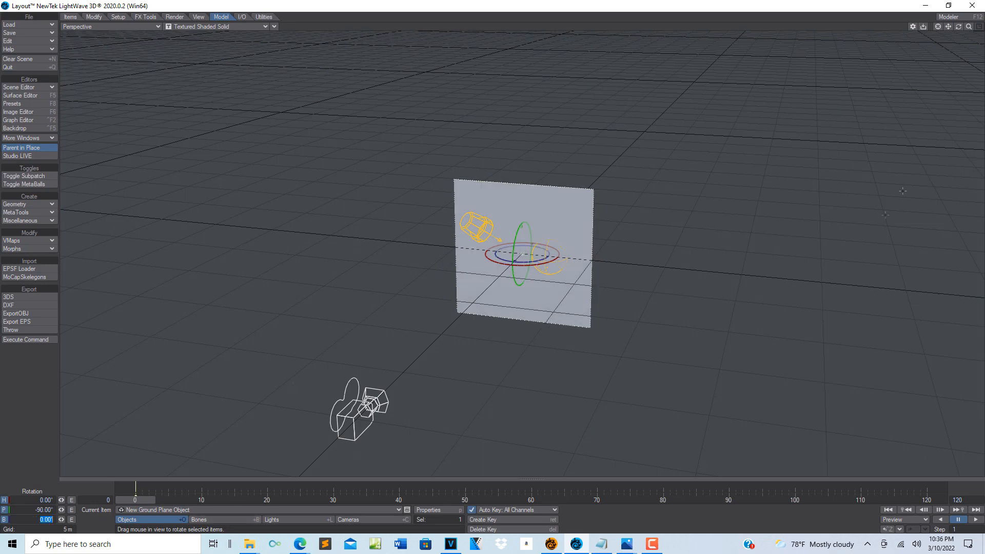
# Step: Frame the upright plane so it fills the perspective view and match the camera to that view
pyautogui.moveTo(969, 26)
pyautogui.mouseDown()
pyautogui.moveTo(968, 59)
pyautogui.moveTo(963, 23)
pyautogui.moveTo(980, 16)
pyautogui.moveTo(958, 22)
pyautogui.moveTo(982, 27)
pyautogui.mouseUp()
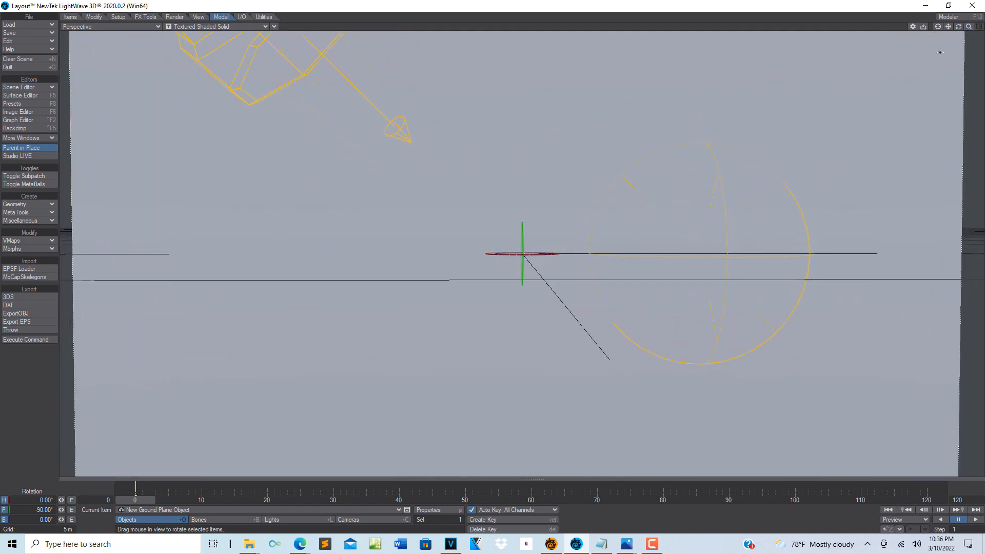
pyautogui.click(275, 26)
pyautogui.moveTo(308, 169)
pyautogui.click(356, 170)
# Step: Open the node graph of the Ground Plane surface
pyautogui.click(37, 97)
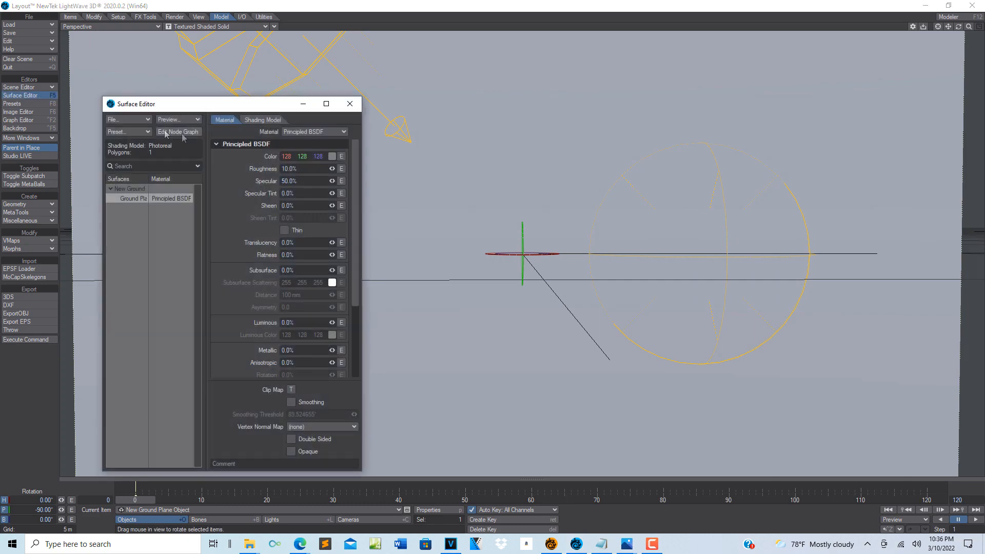
pyautogui.click(189, 132)
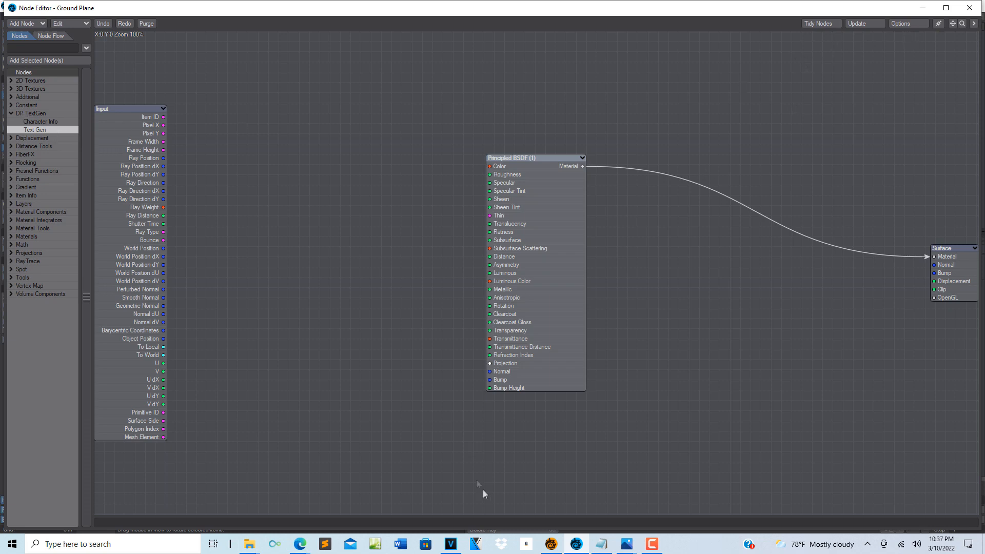
# Step: Check the DP Text Gen download list in the browser and return to the node graph
pyautogui.moveTo(300, 543)
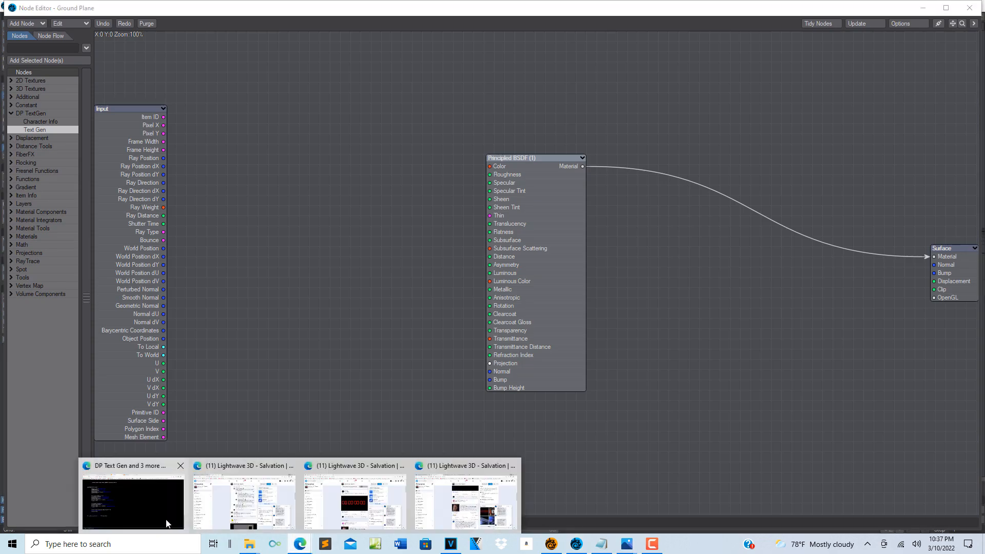
pyautogui.click(133, 495)
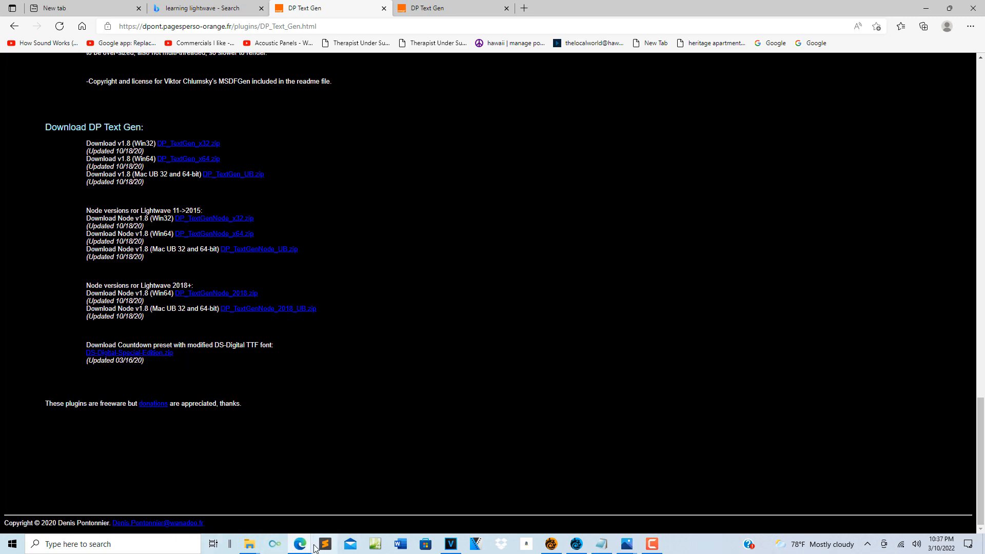
pyautogui.click(574, 547)
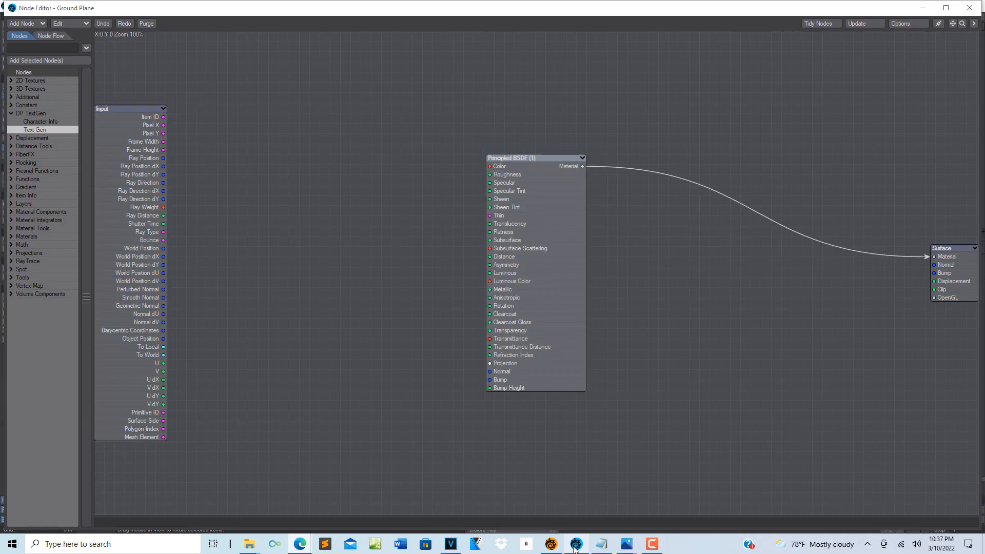
# Step: Add a Text Gen node beside the Principled BSDF node and connect its Color output to the BSDF's Color input
pyautogui.doubleClick(48, 131)
pyautogui.moveTo(530, 266); pyautogui.dragTo(331, 261)
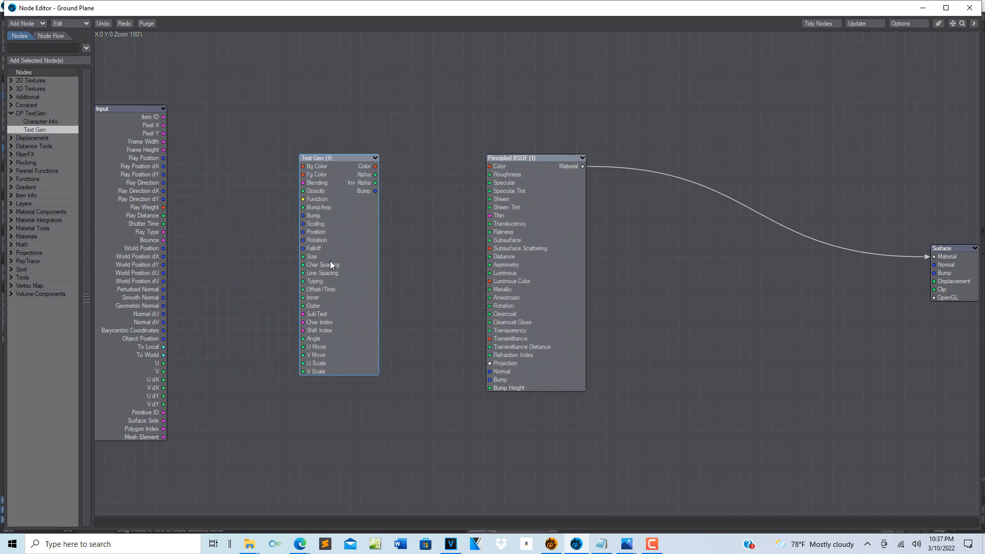
pyautogui.moveTo(375, 166); pyautogui.dragTo(490, 167)
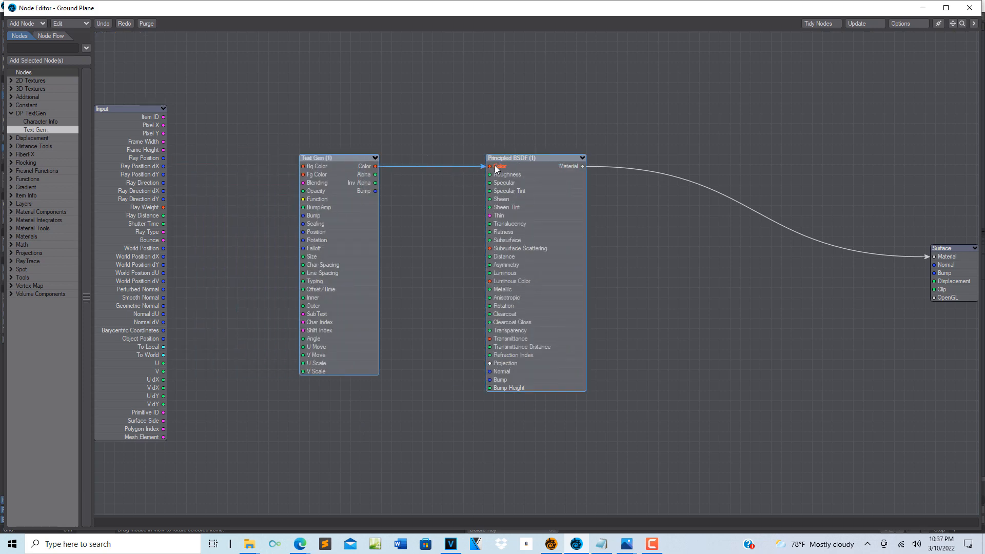
# Step: Open the Text Gen node's settings and show a VPR preview through the current camera, with the settings window moved aside
pyautogui.doubleClick(353, 253)
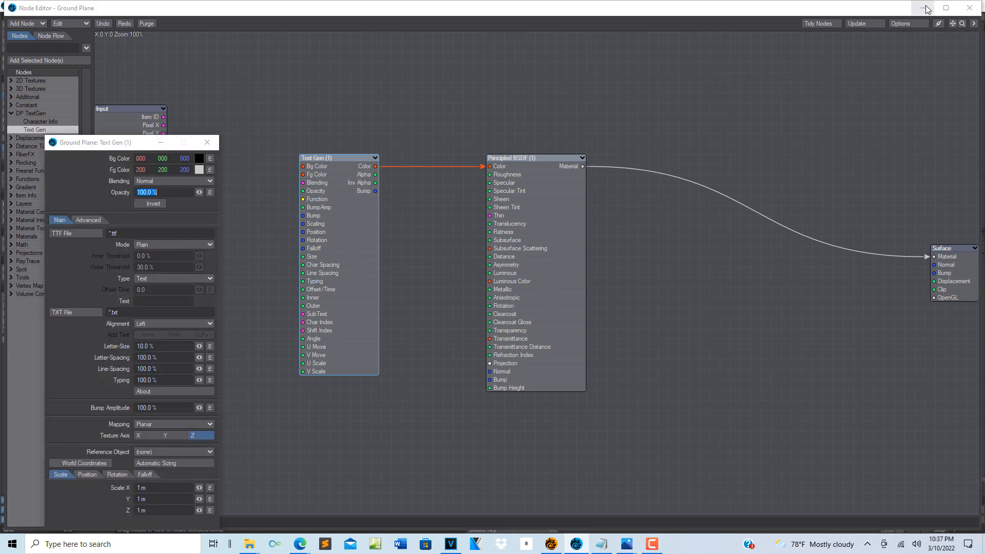
pyautogui.click(922, 8)
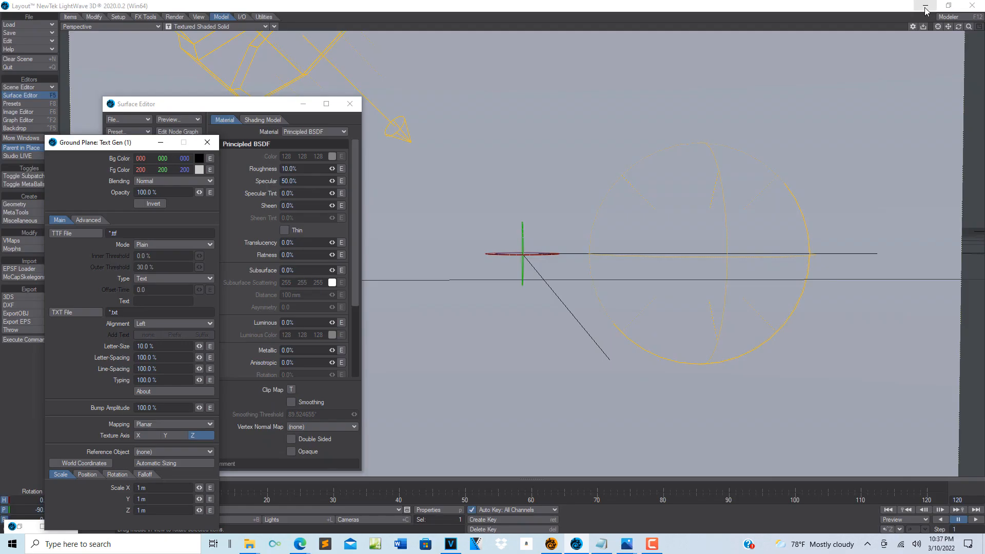
pyautogui.click(266, 28)
pyautogui.click(251, 73)
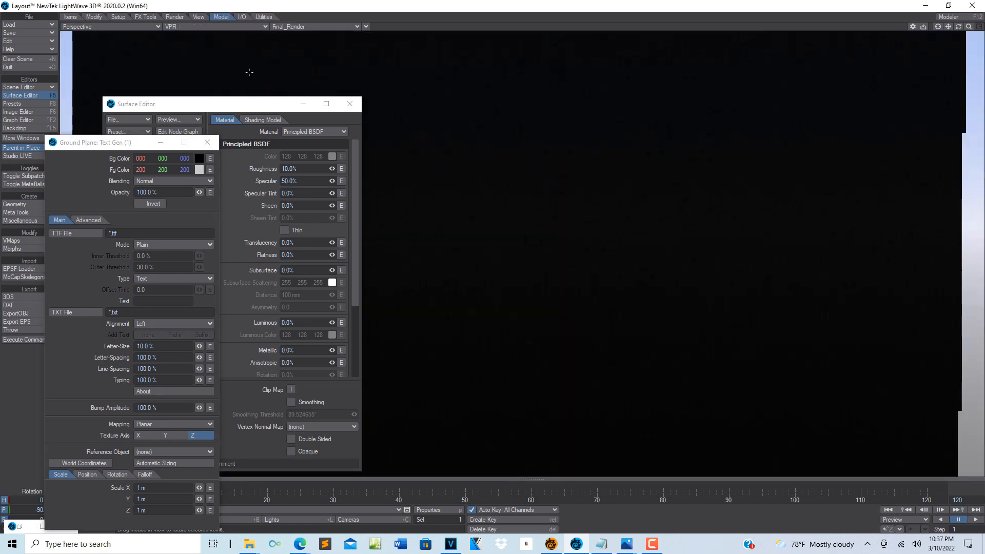
pyautogui.click(157, 26)
pyautogui.moveTo(159, 79)
pyautogui.click(214, 81)
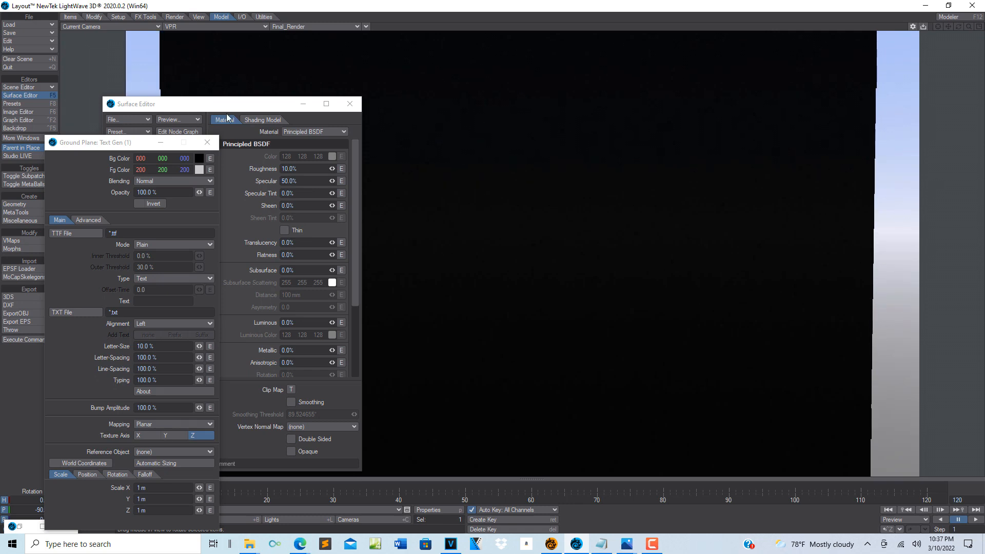
pyautogui.moveTo(126, 143); pyautogui.dragTo(749, 87)
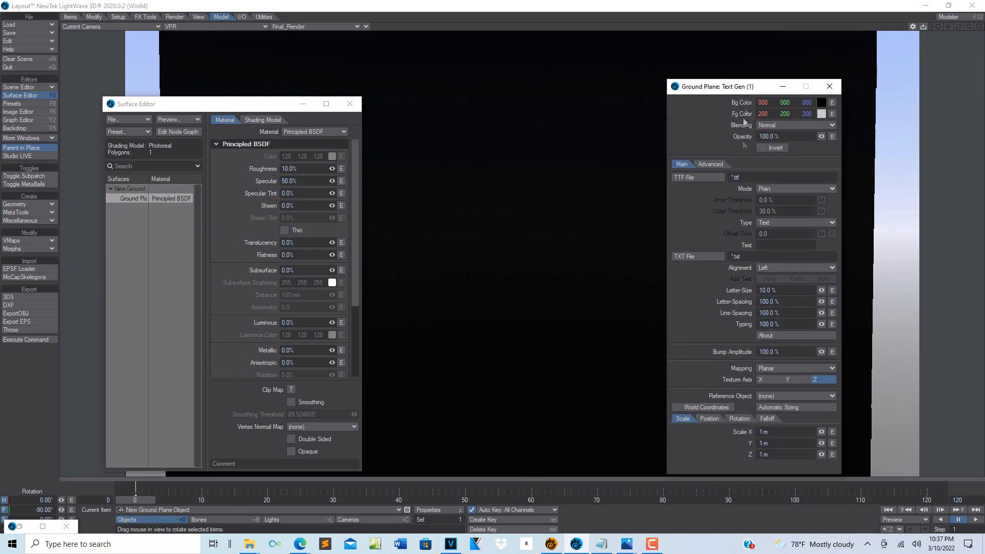
# Step: Load DS-Digital.ttf as the Text Gen font and test.txt from the Desktop as its text file
pyautogui.click(696, 178)
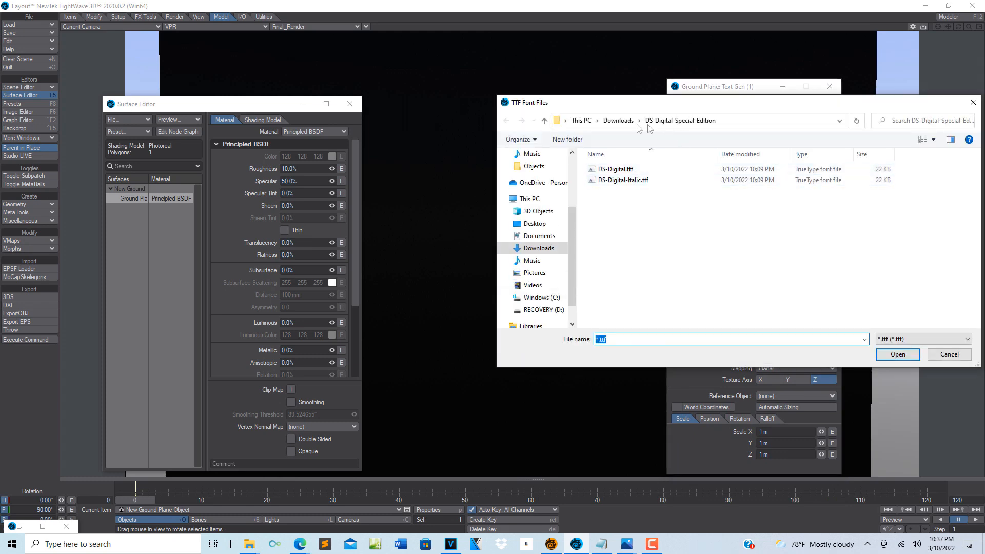
pyautogui.click(613, 170)
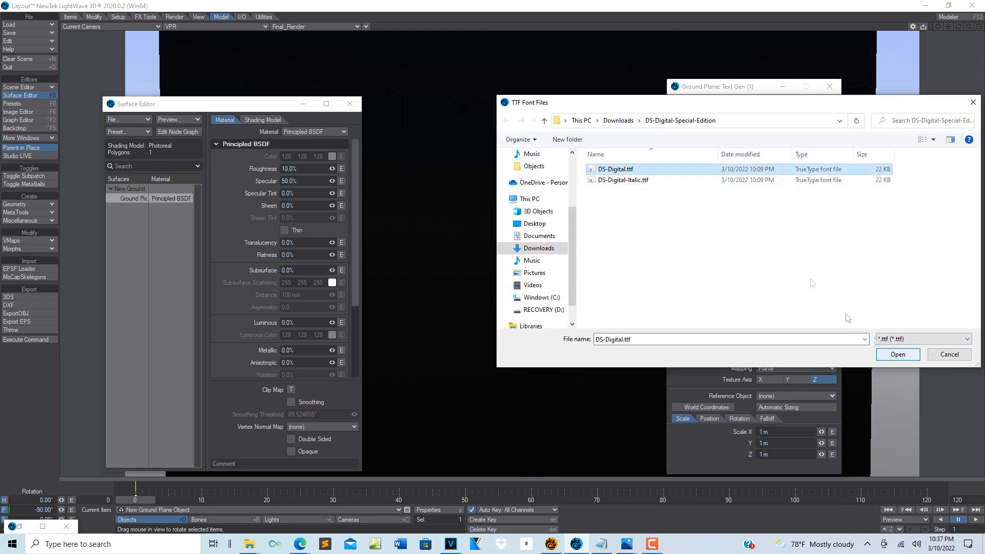
pyautogui.click(899, 355)
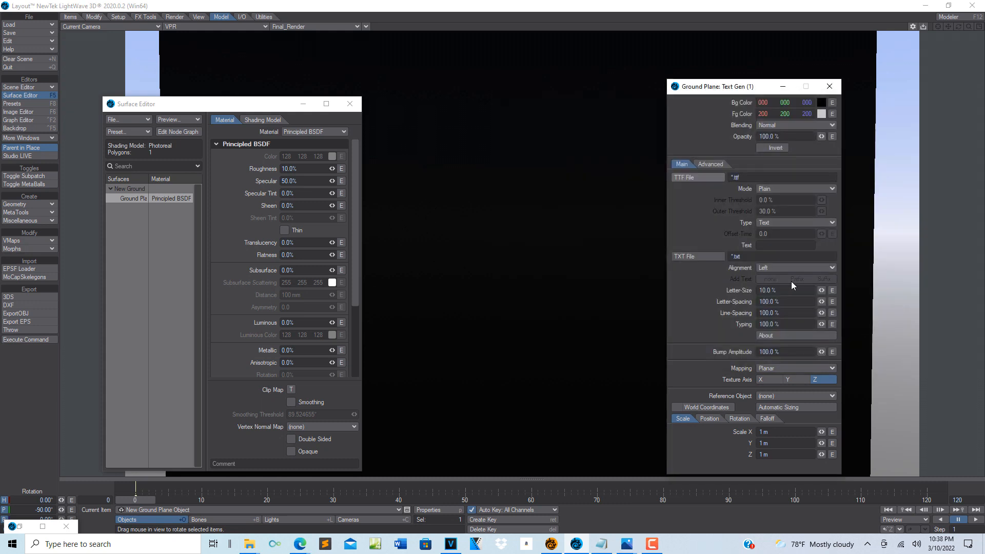
pyautogui.click(700, 255)
pyautogui.click(721, 180)
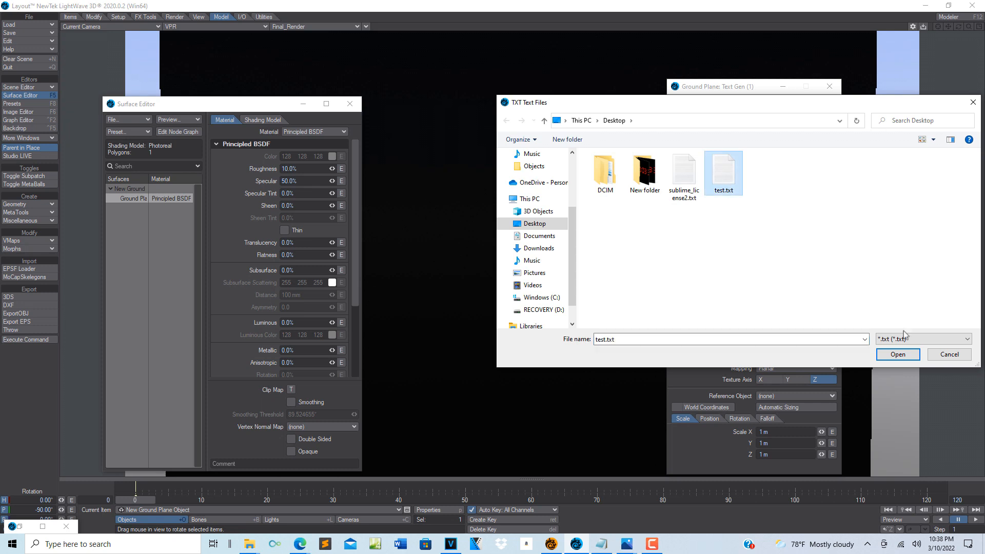
pyautogui.click(902, 356)
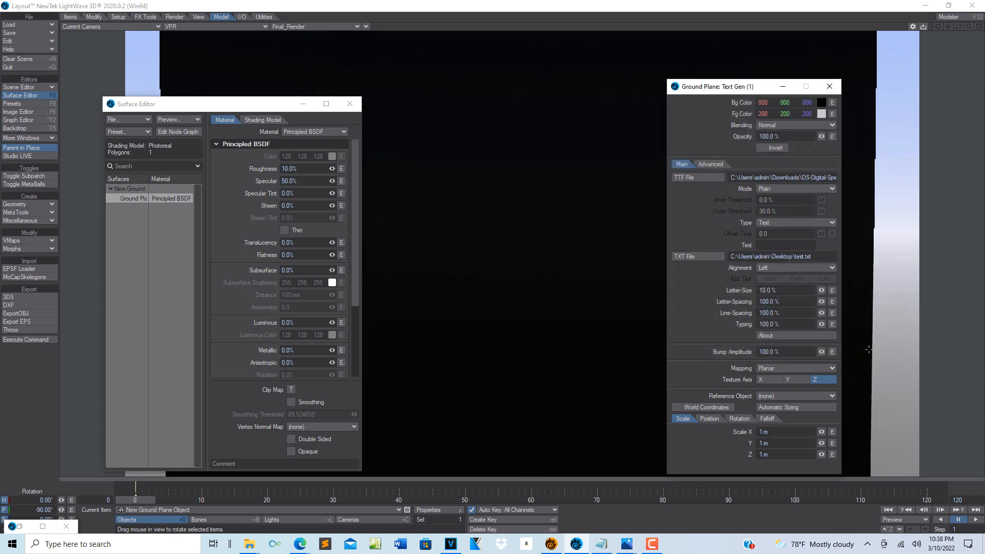
# Step: Set the Text Gen texture axis to Y so the text projects onto the ground plane
pyautogui.click(827, 221)
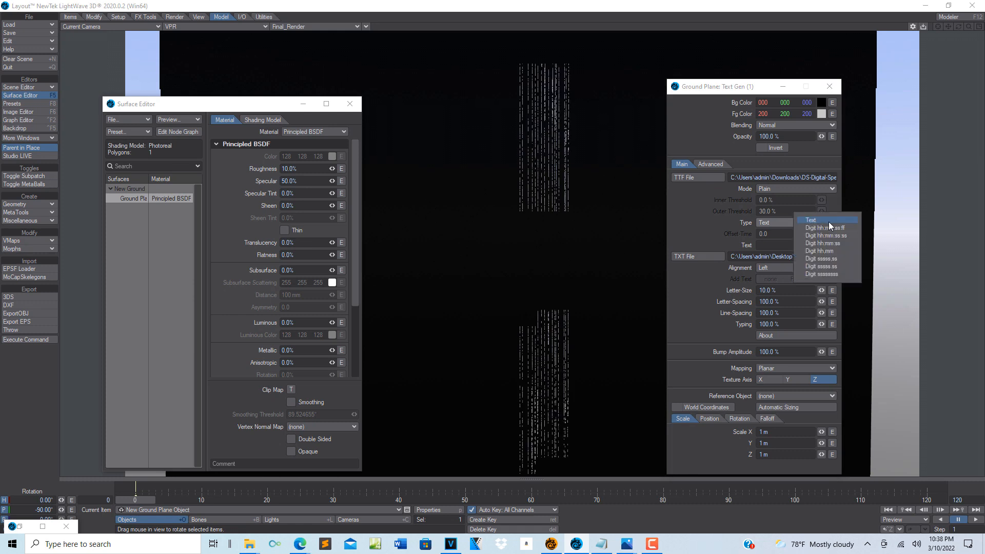
pyautogui.click(795, 380)
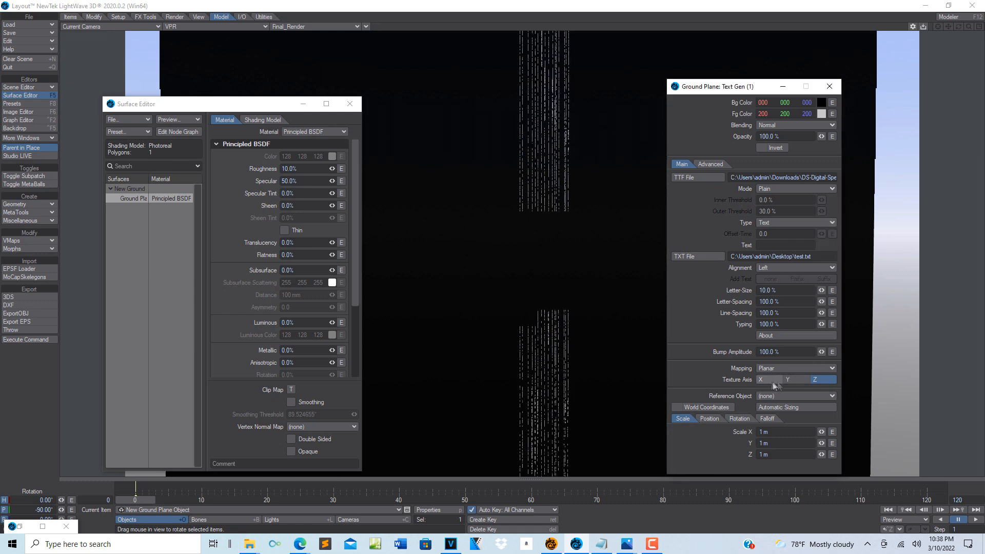
pyautogui.click(799, 380)
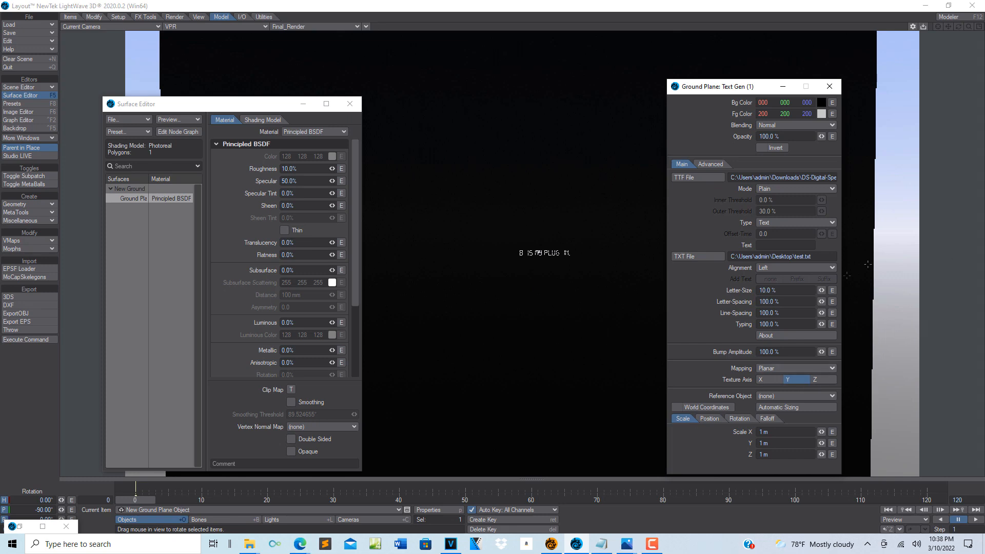
# Step: Select the camera and increase its lens focal length to about 109.5 mm
pyautogui.click(386, 520)
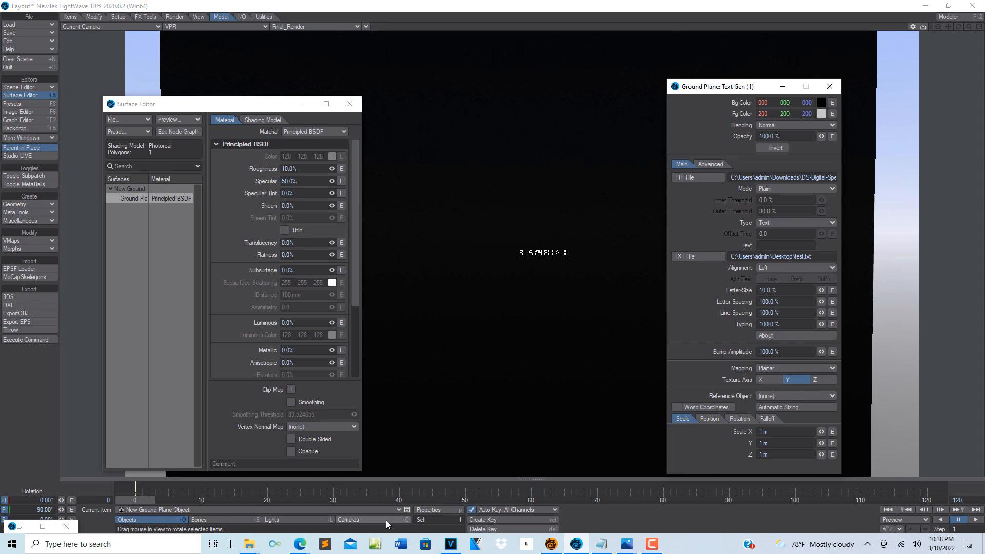
pyautogui.click(447, 510)
pyautogui.moveTo(315, 168); pyautogui.dragTo(336, 168)
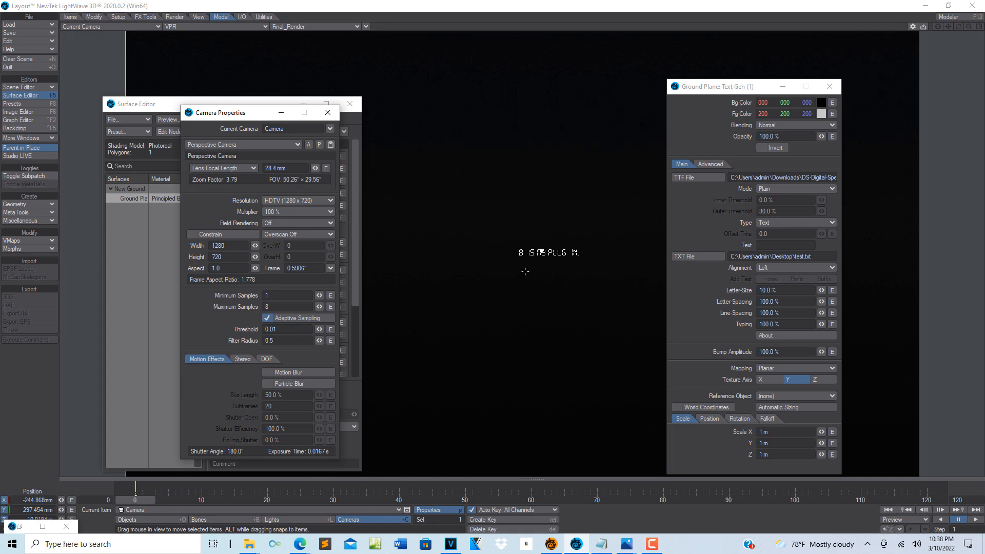
pyautogui.moveTo(315, 169); pyautogui.dragTo(399, 168)
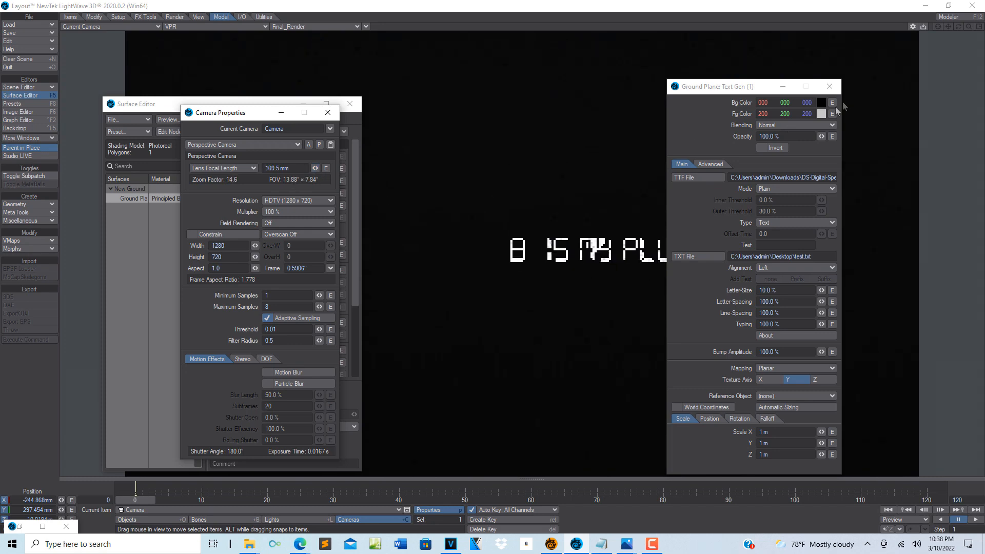
# Step: Move the camera to about 45 mm in X to centre the text, repositioning the Text Gen window around the preview
pyautogui.moveTo(764, 87); pyautogui.dragTo(908, 105)
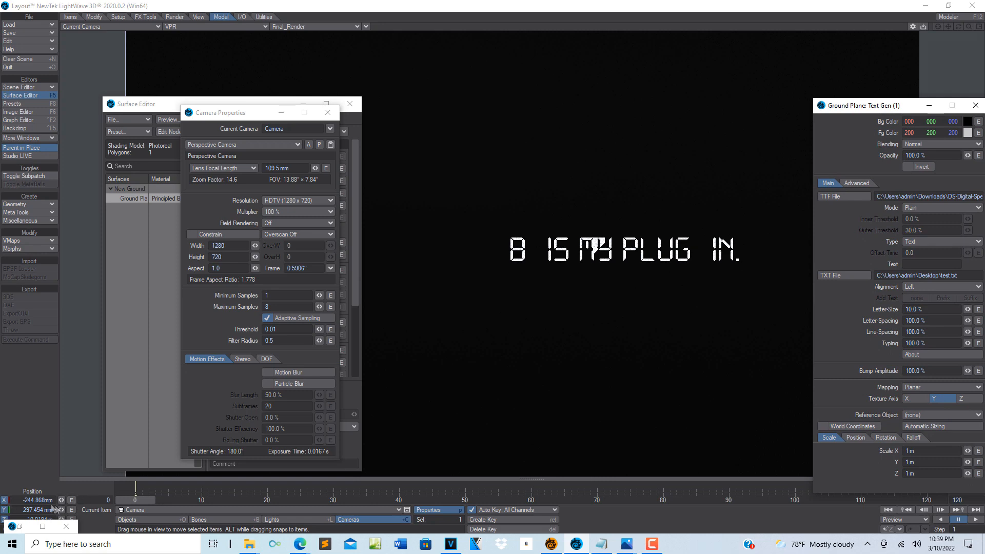
pyautogui.moveTo(61, 500); pyautogui.dragTo(92, 500)
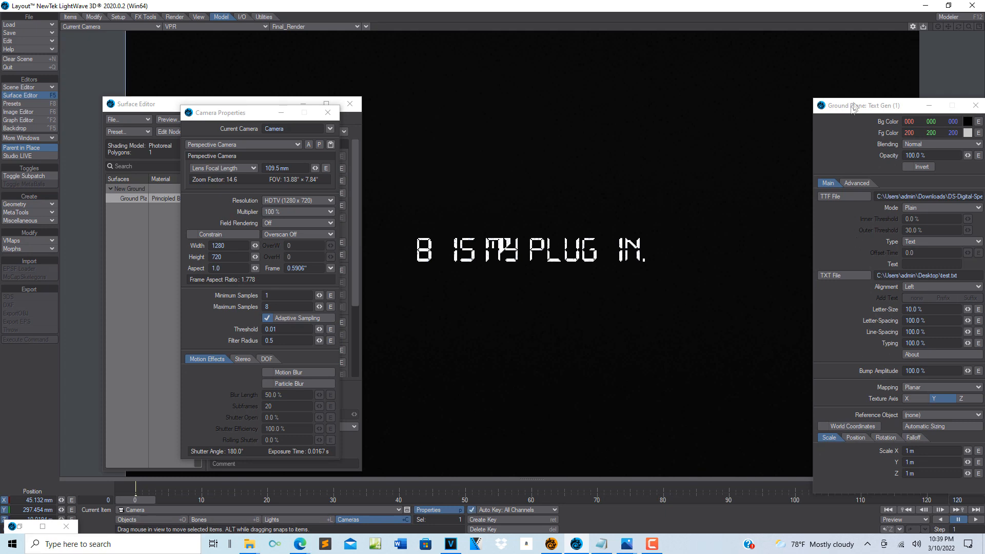
pyautogui.moveTo(850, 109); pyautogui.dragTo(759, 68)
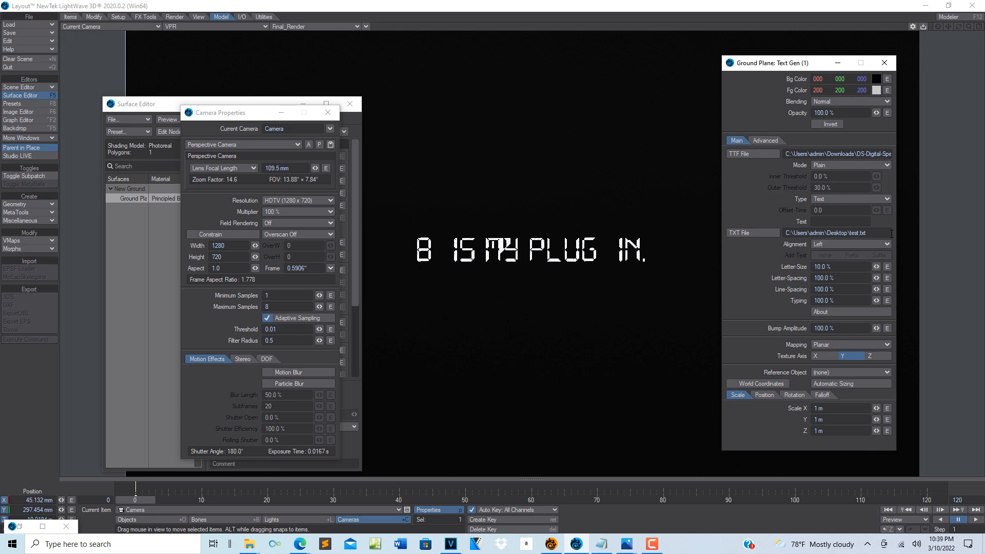
# Step: Keep the Text Gen mode at Plain and set its type to Digit hh:mm:ss
pyautogui.click(882, 162)
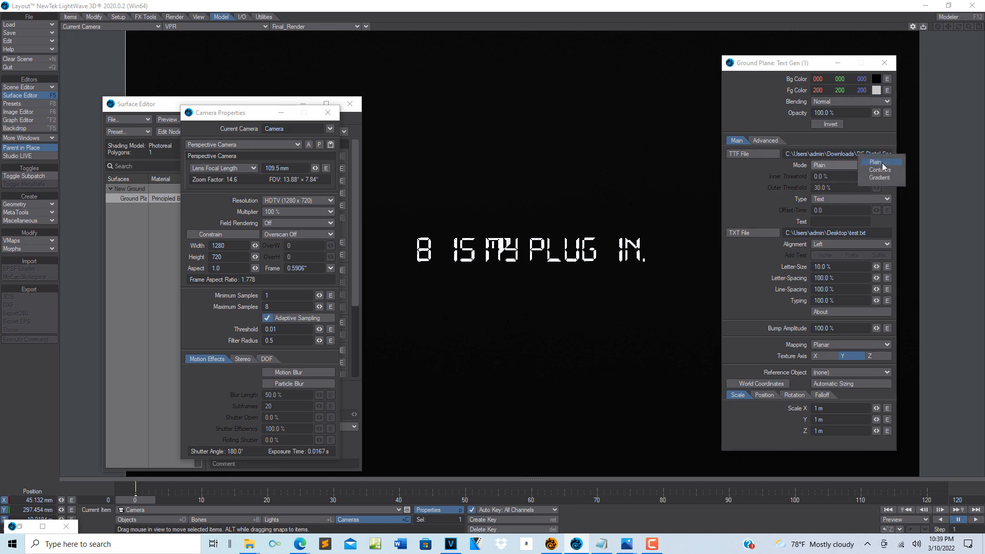
pyautogui.click(882, 162)
pyautogui.click(879, 198)
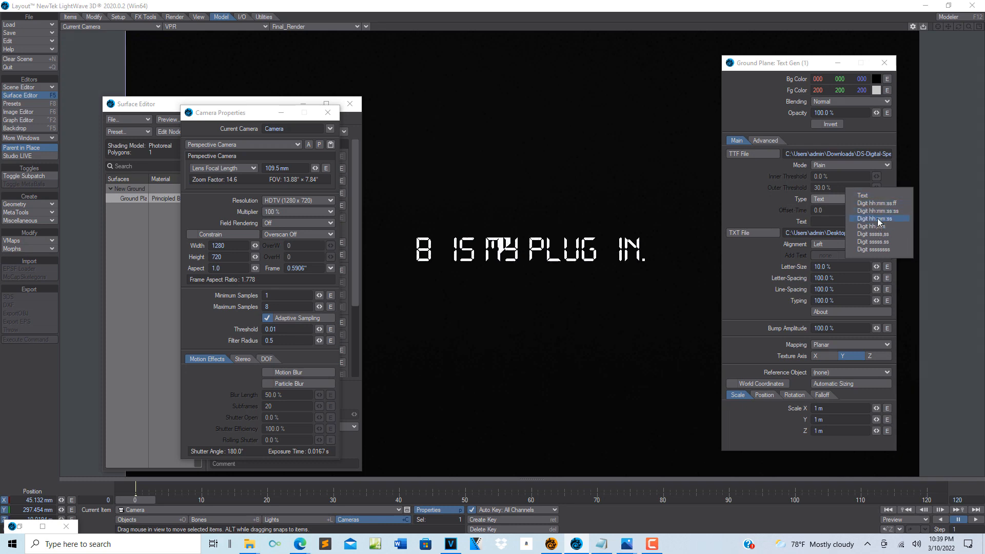
pyautogui.click(878, 218)
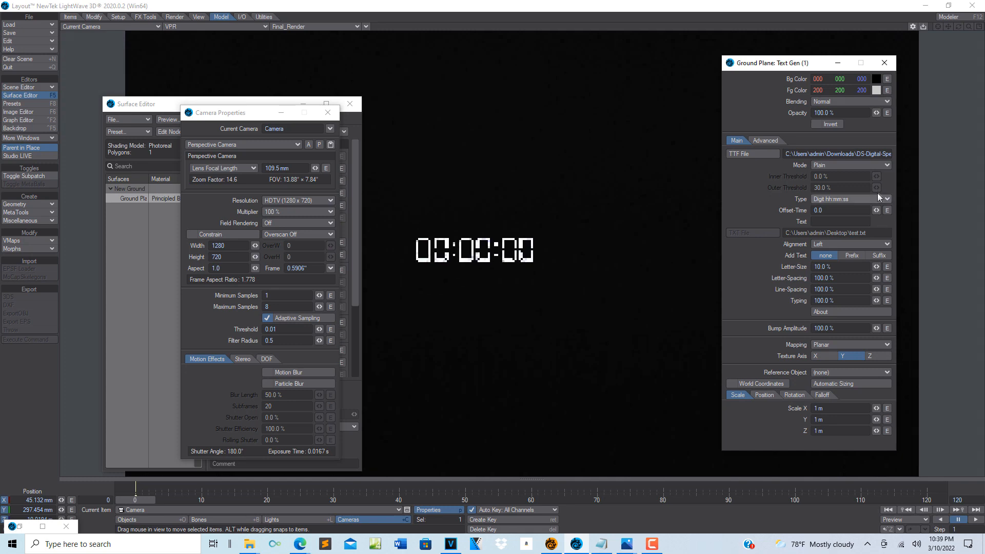
# Step: Set the Text Gen foreground color to red (191, 0, 0) and clear the Camera Properties and Surface Editor windows away
pyautogui.click(876, 90)
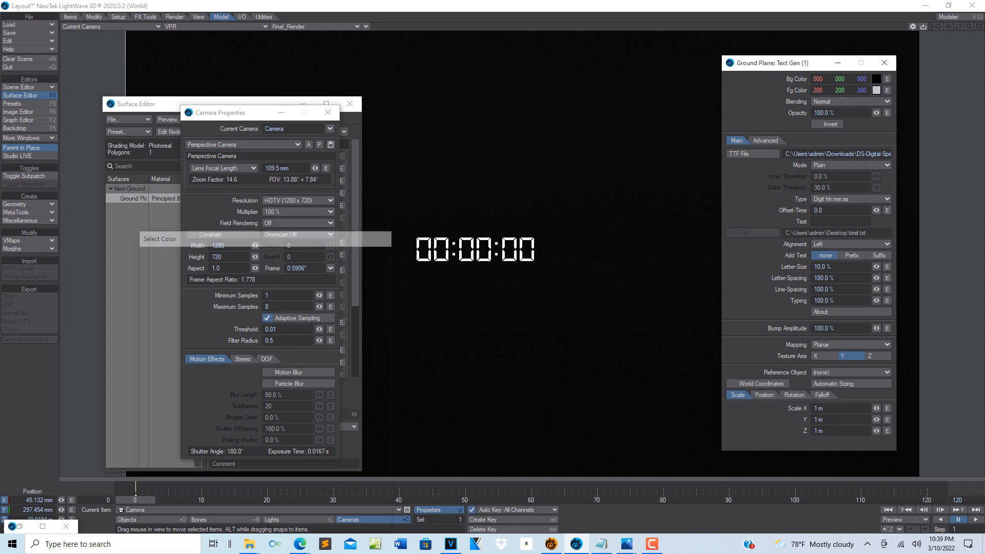
pyautogui.click(237, 482)
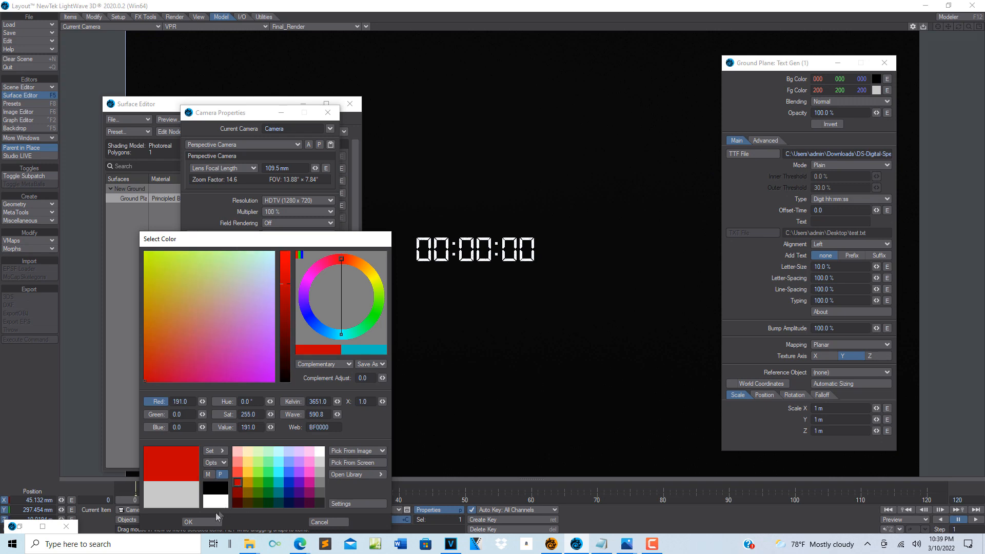
pyautogui.click(215, 522)
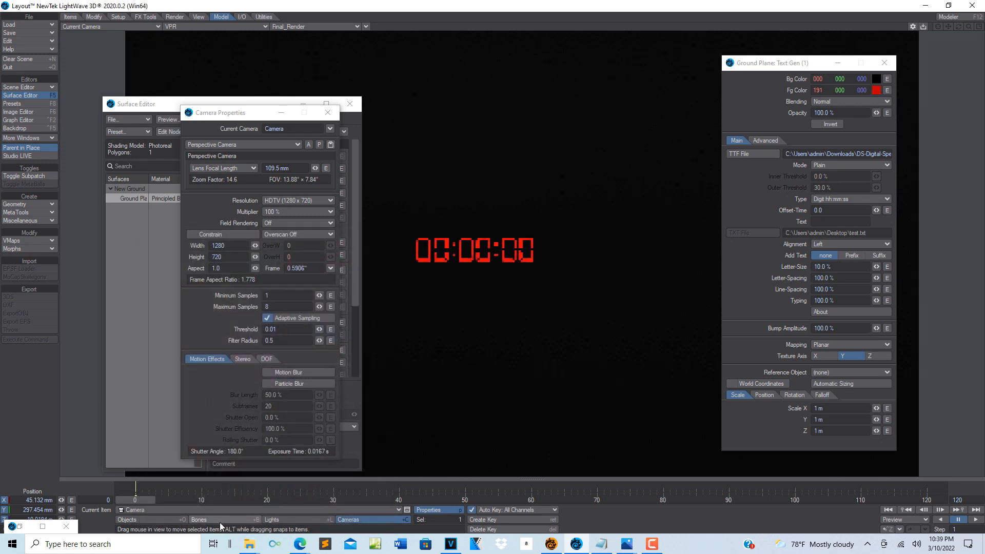
pyautogui.click(281, 112)
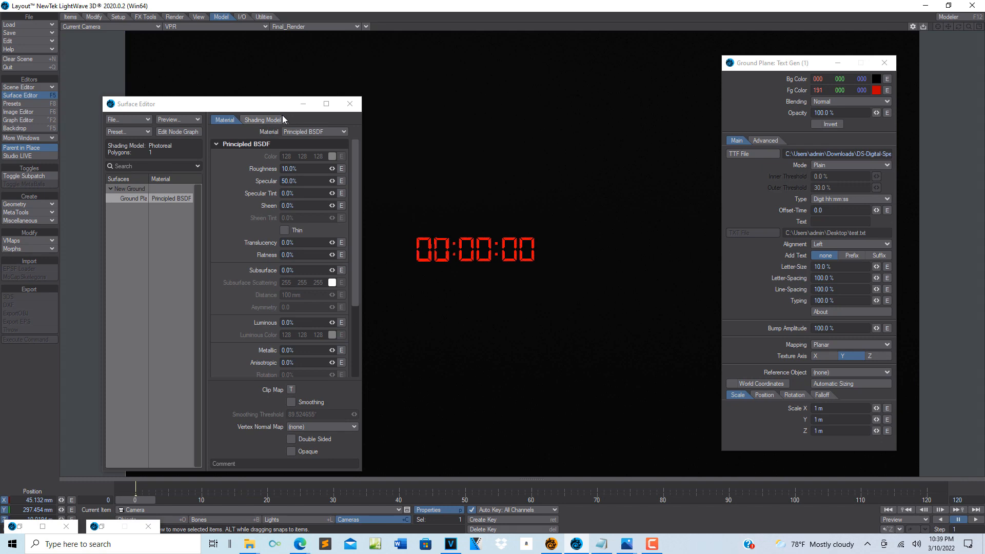
pyautogui.click(351, 105)
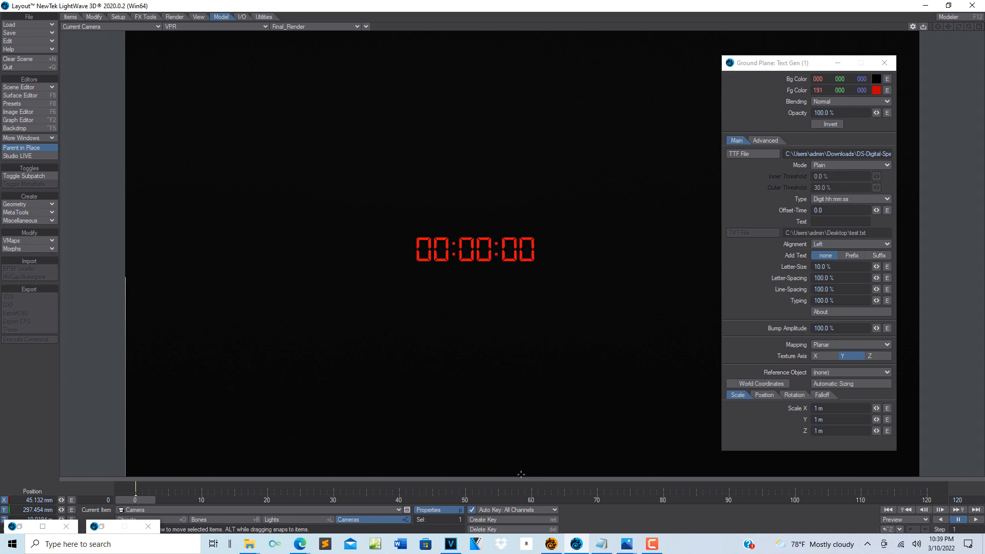
# Step: Reopen the camera's properties and increase the lens focal length to about 213 mm
pyautogui.click(441, 509)
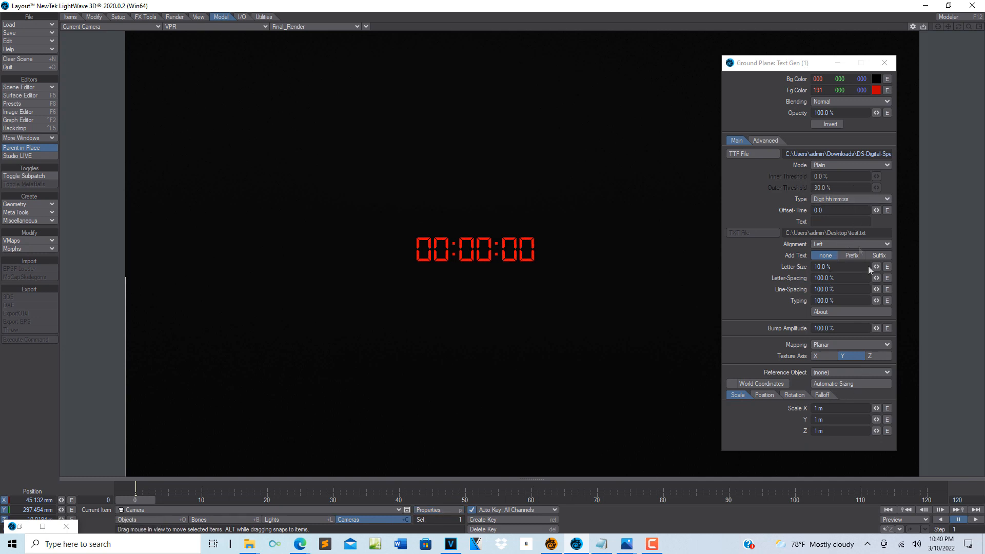
pyautogui.click(433, 509)
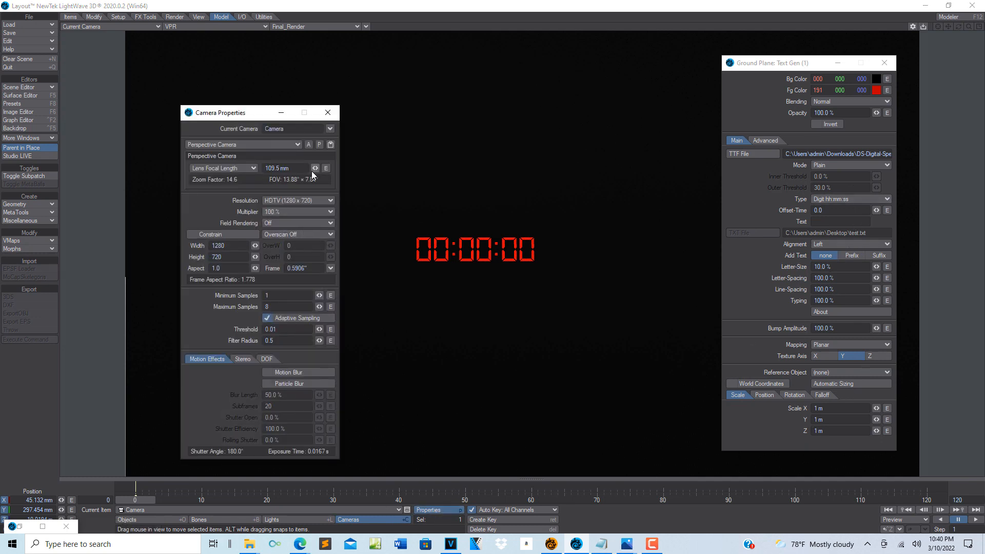
pyautogui.moveTo(313, 168); pyautogui.dragTo(333, 168)
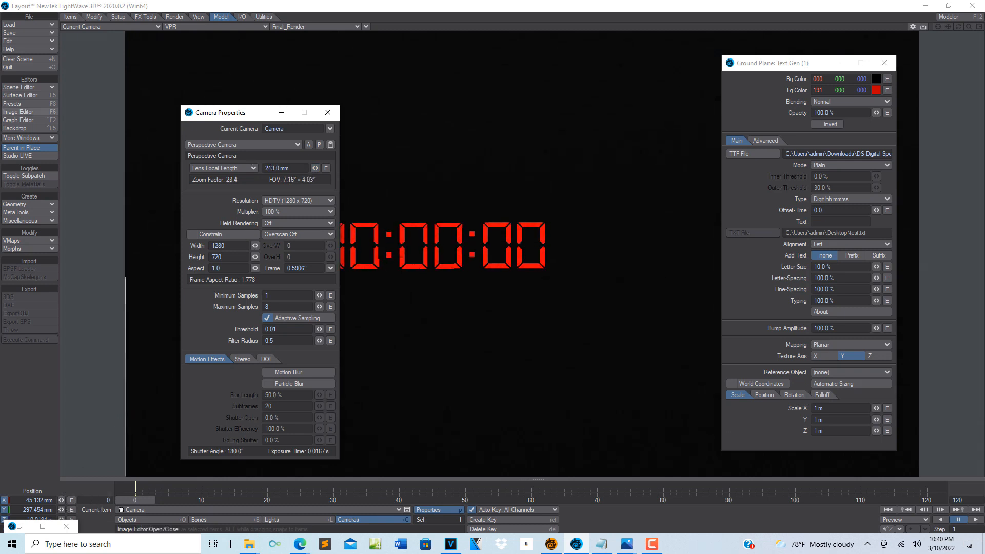
# Step: Try adjusting the ground plane surface's Luminous value in the Surface Editor, with the editor moved aside and minimized again
pyautogui.click(30, 97)
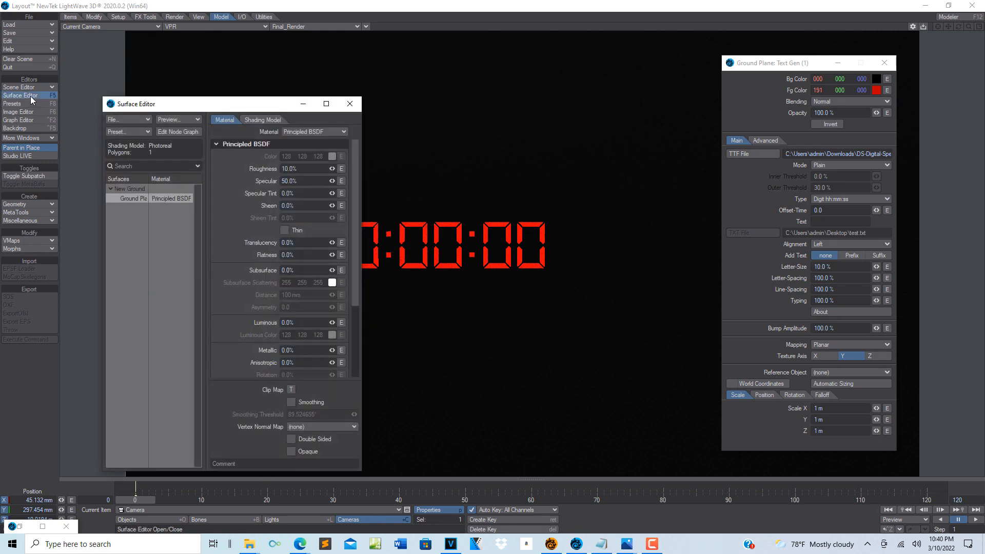
pyautogui.moveTo(196, 104); pyautogui.dragTo(109, 105)
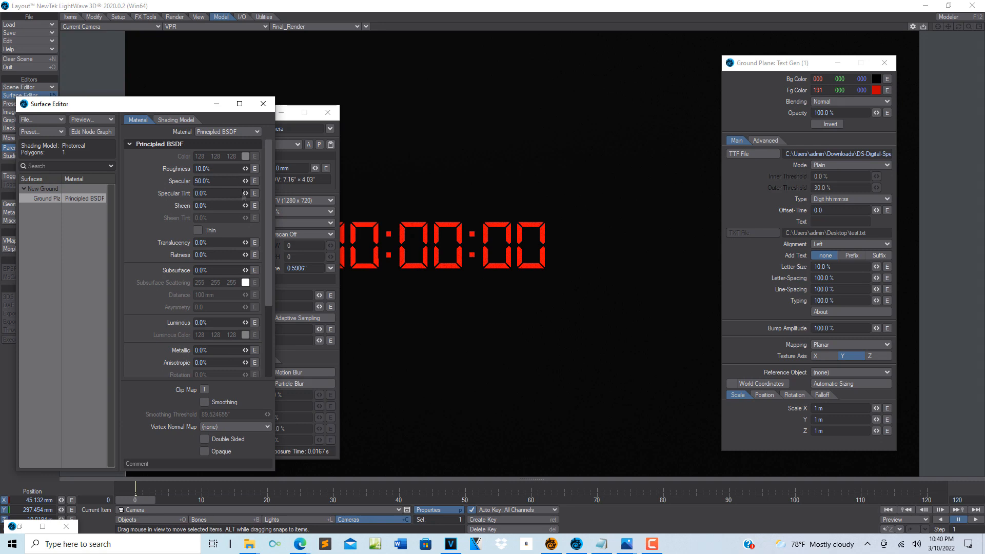
pyautogui.moveTo(248, 322)
pyautogui.mouseDown()
pyautogui.moveTo(268, 322)
pyautogui.moveTo(245, 323)
pyautogui.mouseUp()
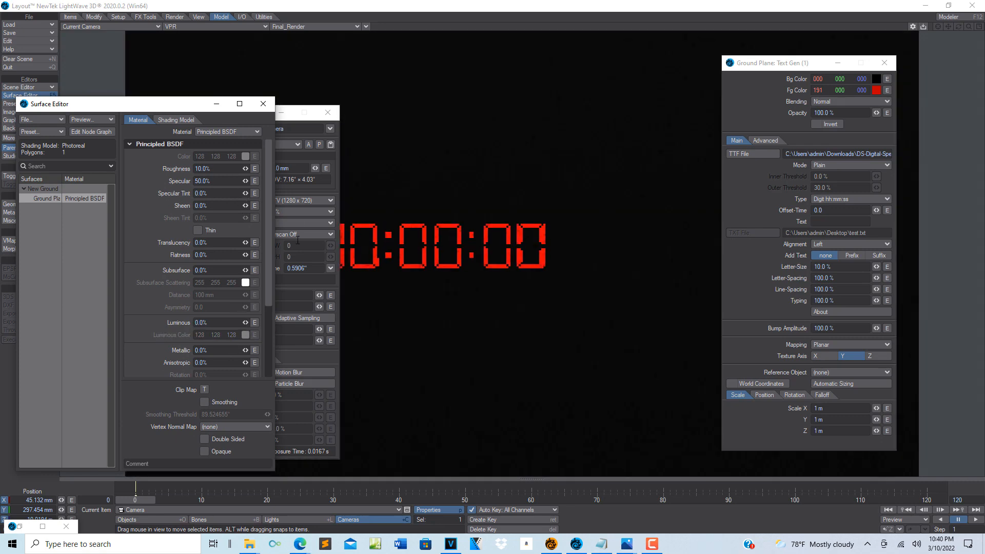
pyautogui.click(217, 104)
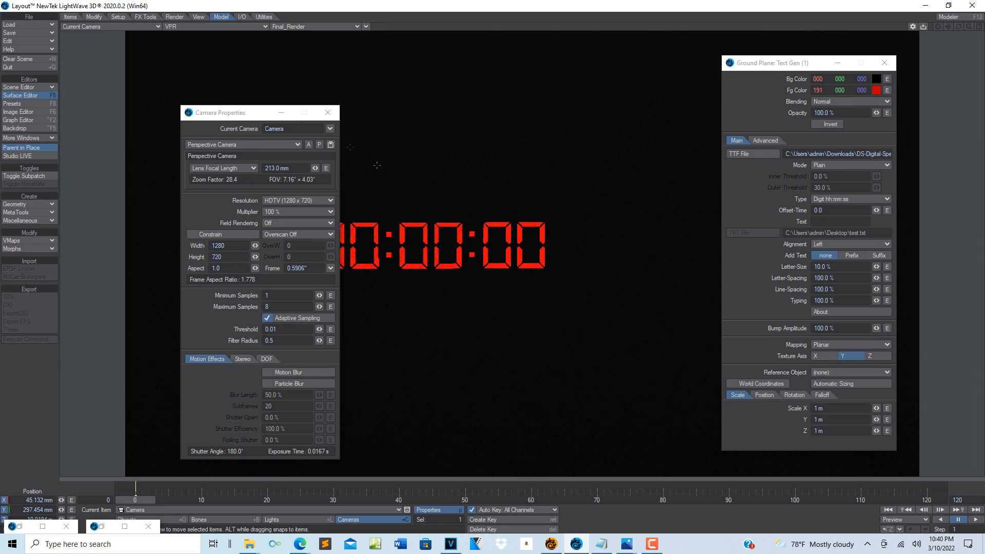
# Step: Minimize the camera properties and adjust the distant light's intensity to about 5.935 lx
pyautogui.click(281, 112)
pyautogui.click(290, 519)
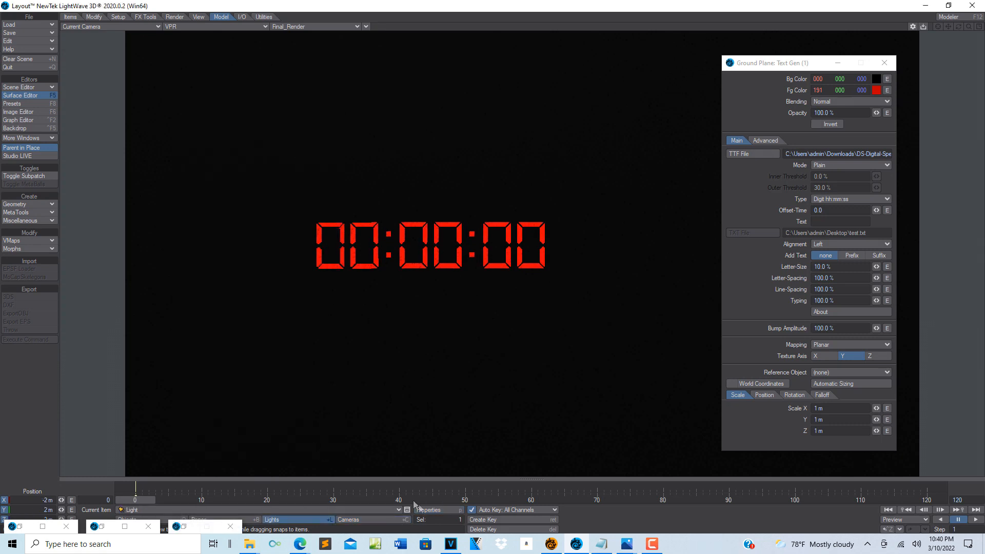
pyautogui.click(426, 510)
pyautogui.moveTo(902, 98); pyautogui.dragTo(929, 98)
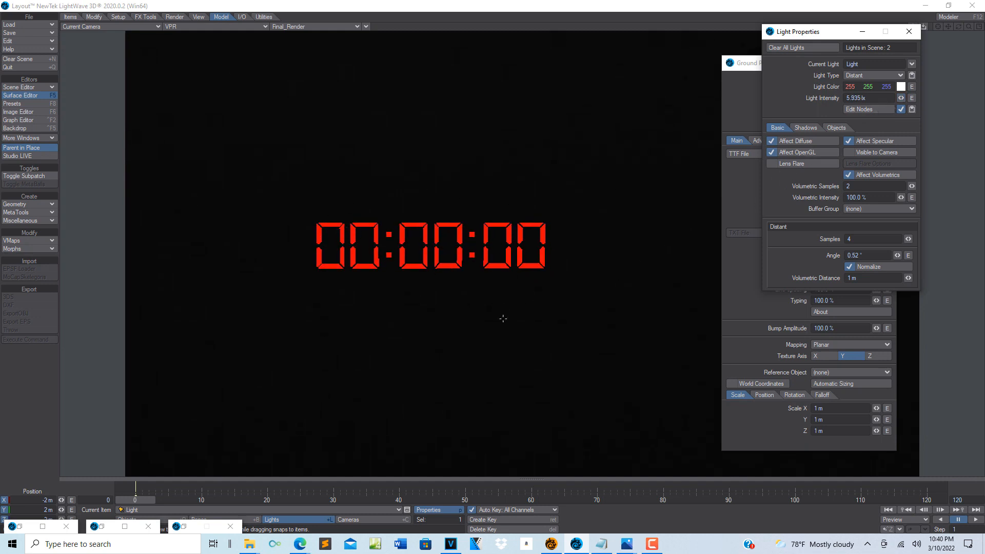
# Step: Scrub the timeline through to frame 119 to check the digital counter
pyautogui.moveTo(145, 500); pyautogui.dragTo(494, 500)
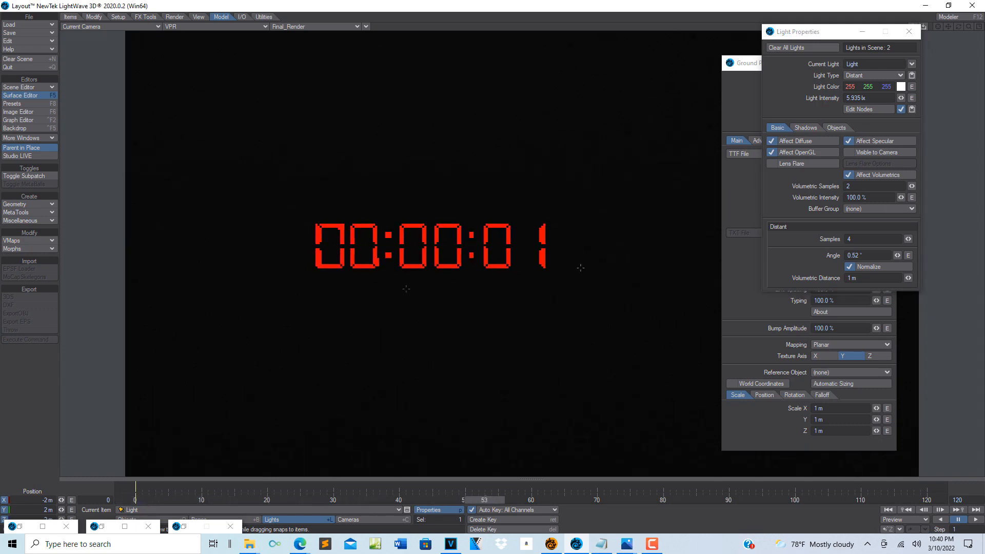
pyautogui.moveTo(493, 499); pyautogui.dragTo(928, 500)
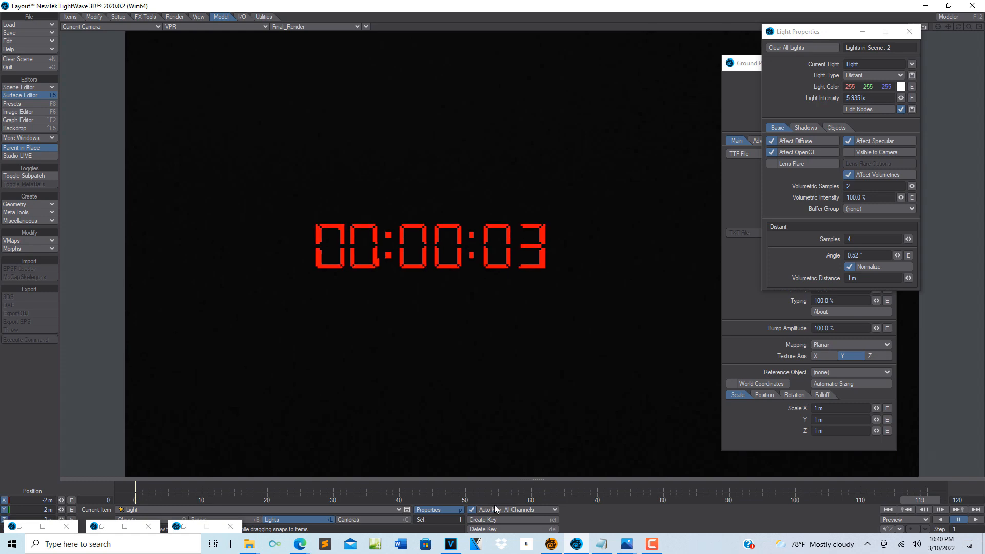
# Step: Close the light properties, set the scene's last frame to 1000, and scrub the counter to frame 751
pyautogui.click(957, 499)
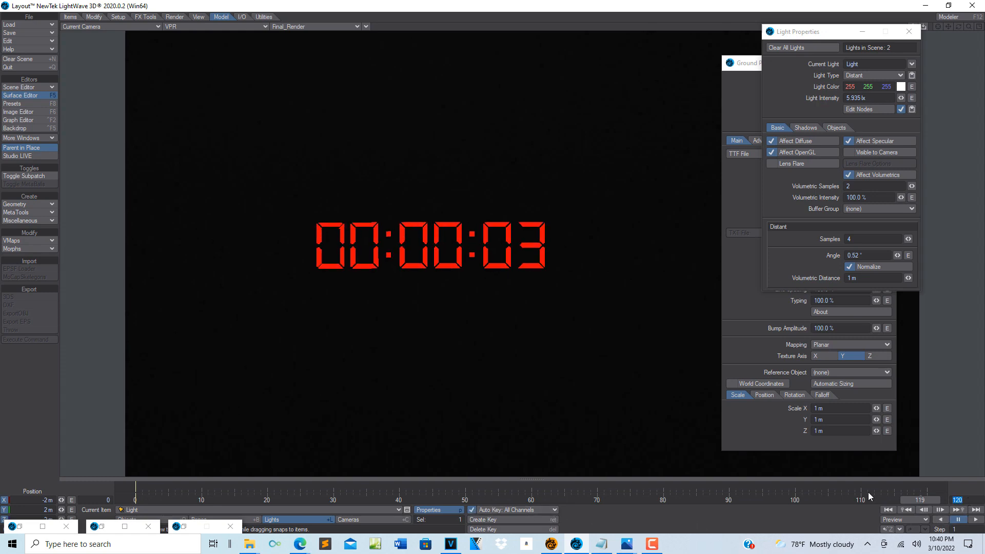
pyautogui.click(908, 31)
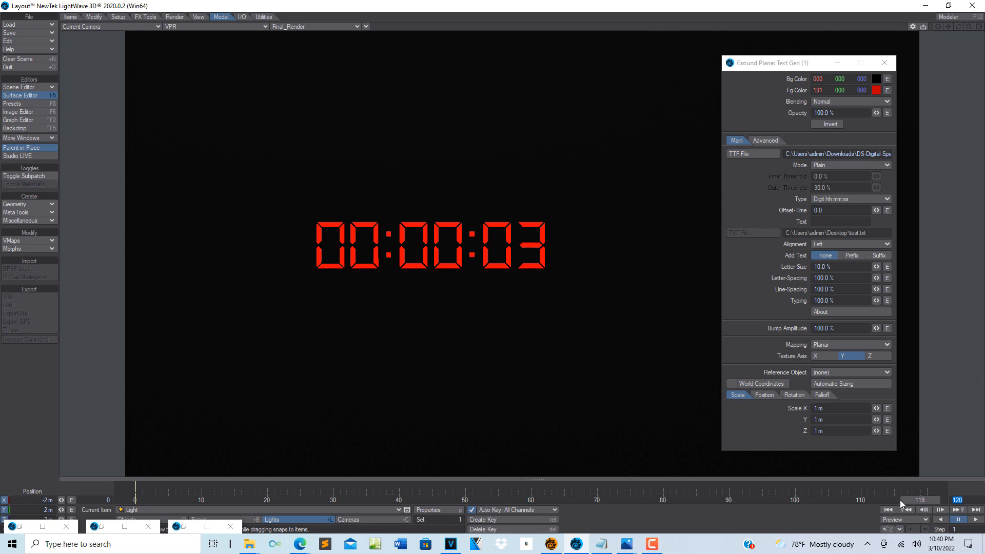
pyautogui.write('1000')
pyautogui.press('Return')
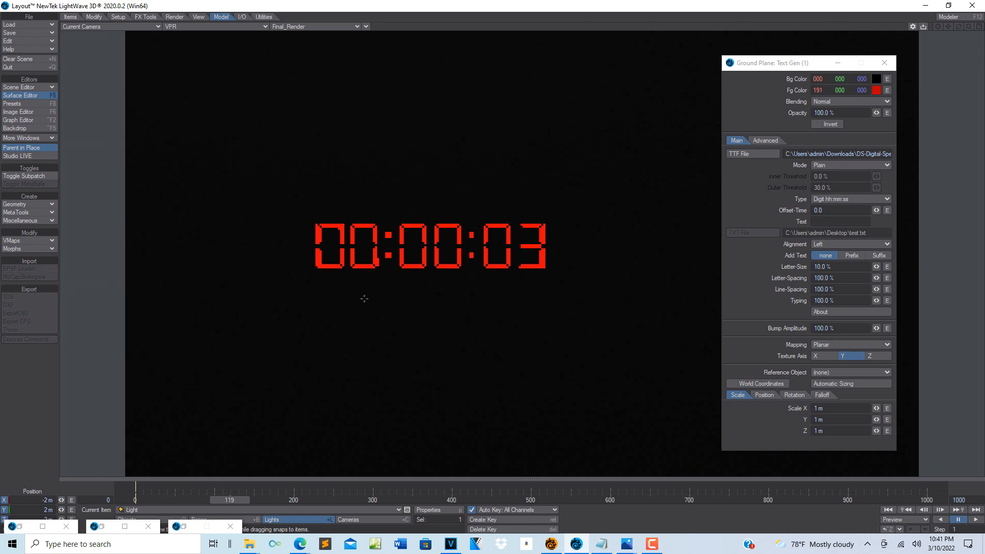
pyautogui.moveTo(230, 498); pyautogui.dragTo(729, 500)
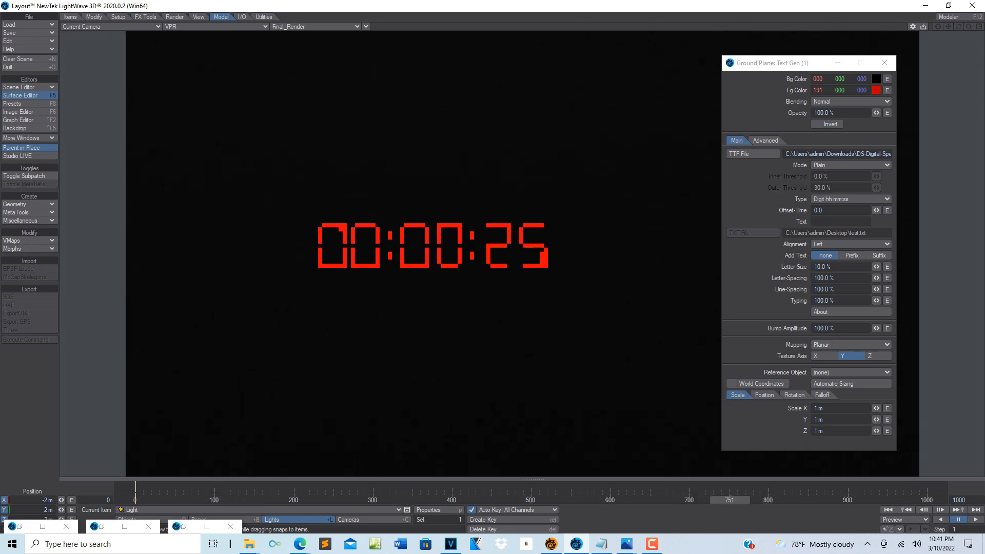